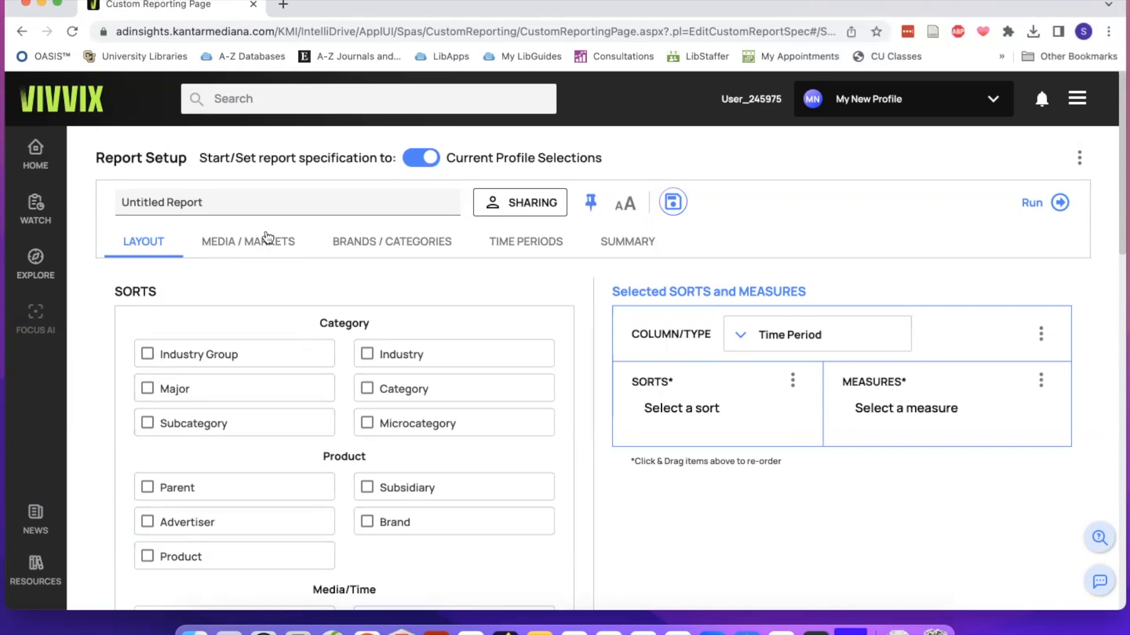
Rename the untitled report as Cheerios.
click(254, 202)
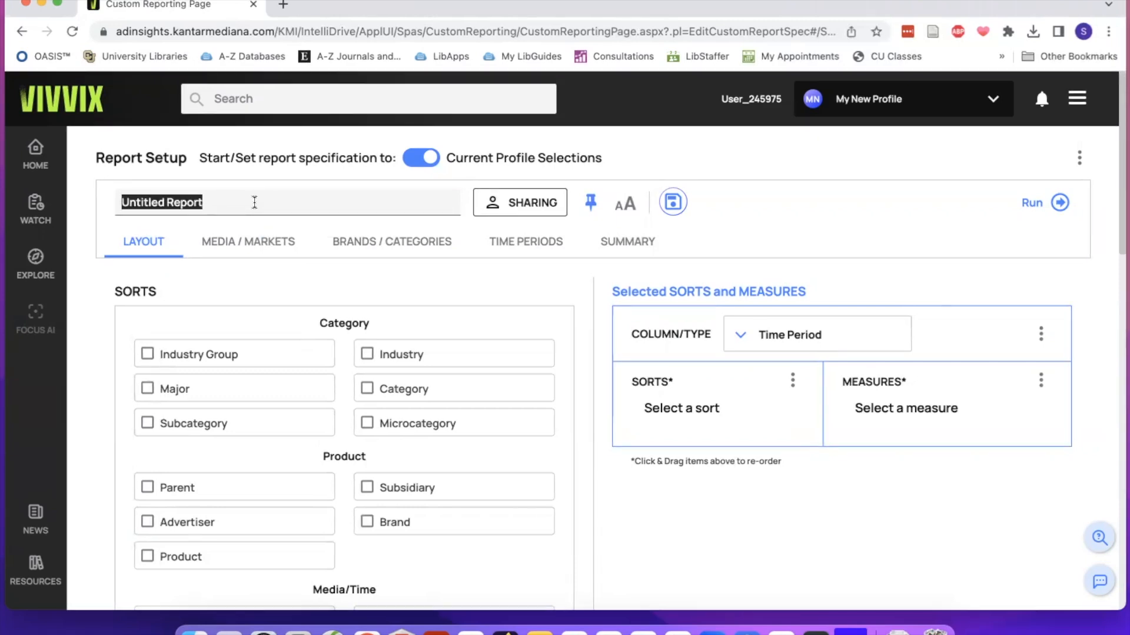
text(Chee)
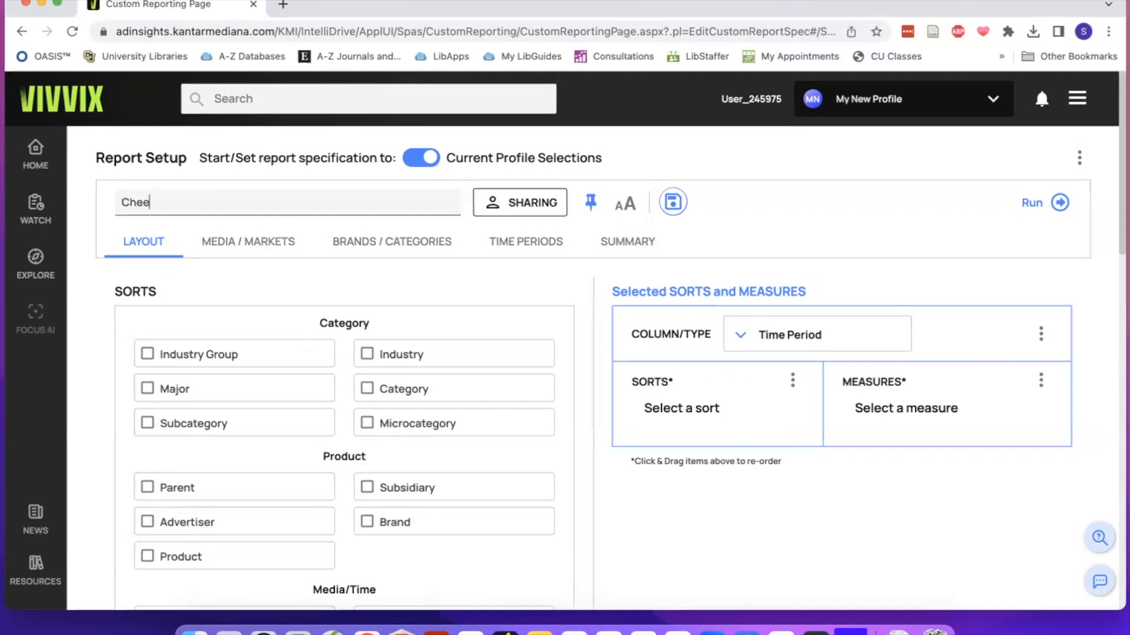
text(rios)
Set the report's sharing to Share with All Users and confirm the choice.
click(533, 206)
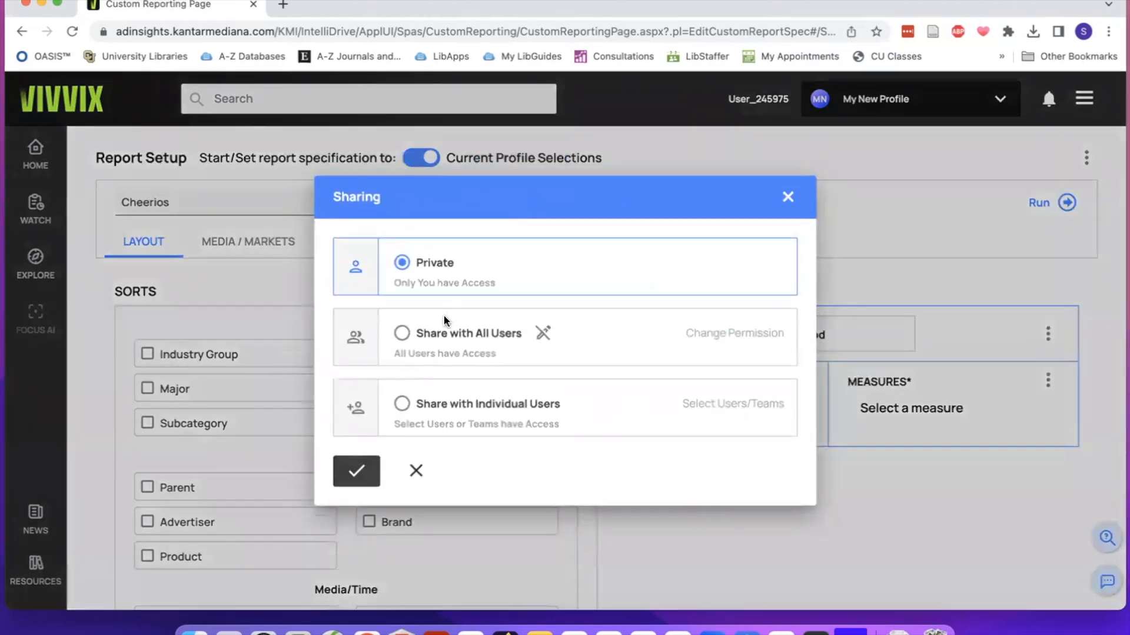
click(422, 337)
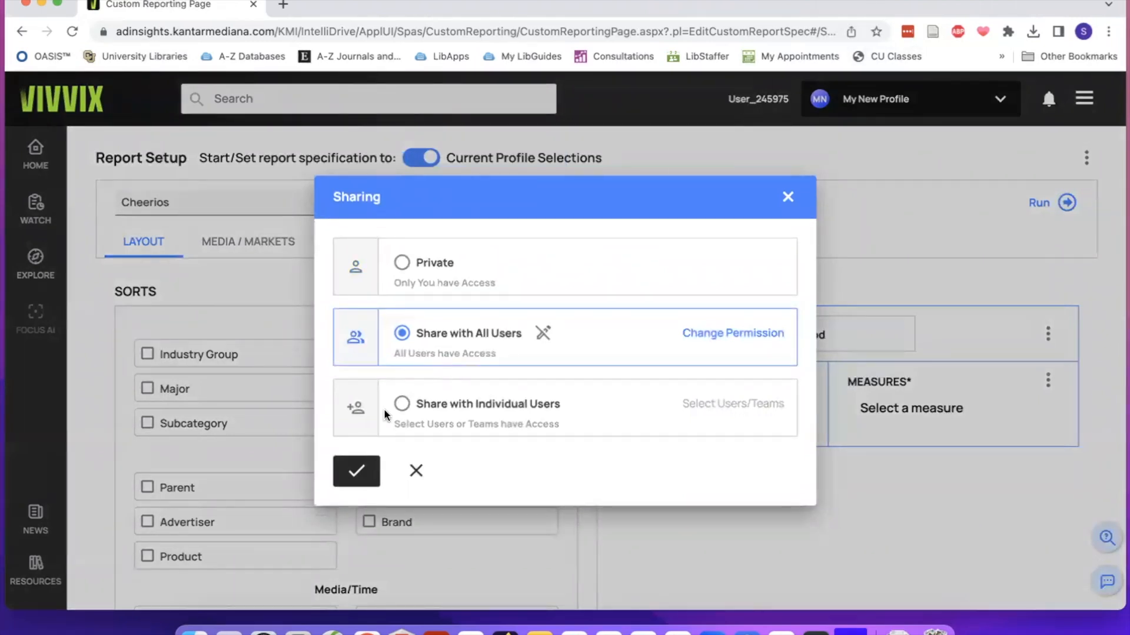
click(347, 475)
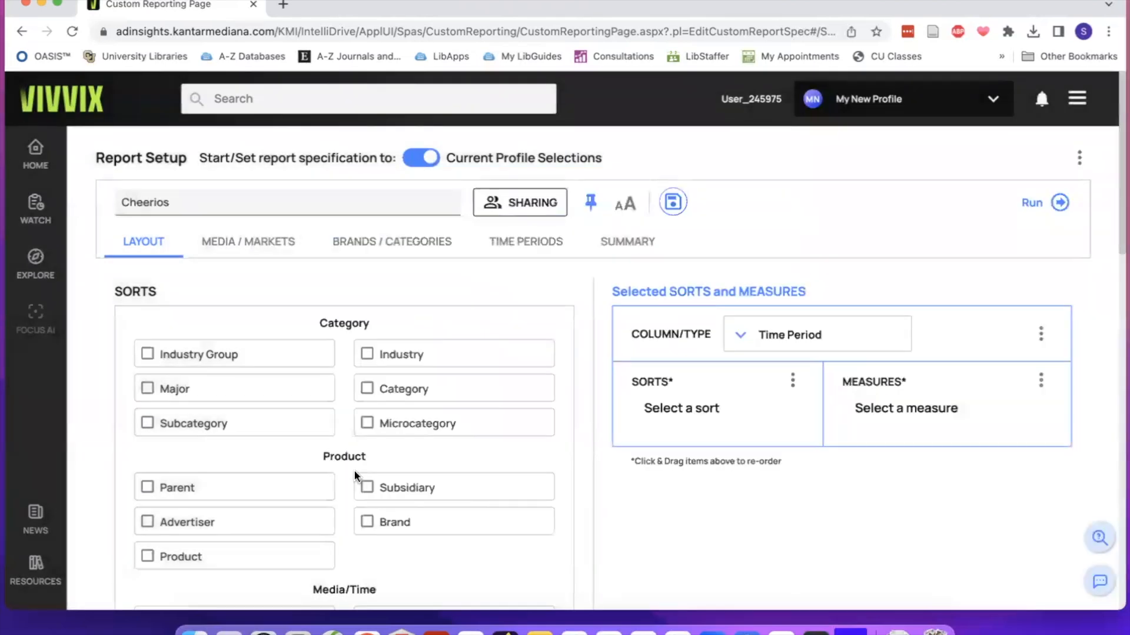
Examine the media types, markets, properties and languages that the report can be limited to.
scroll(354, 474, down, 2)
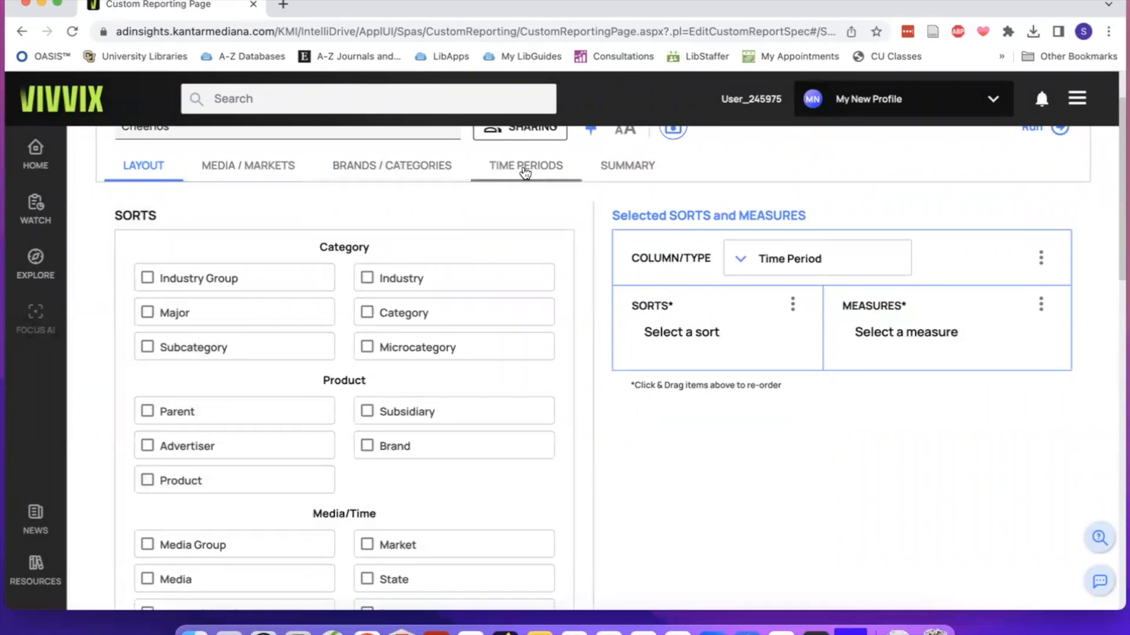
click(272, 168)
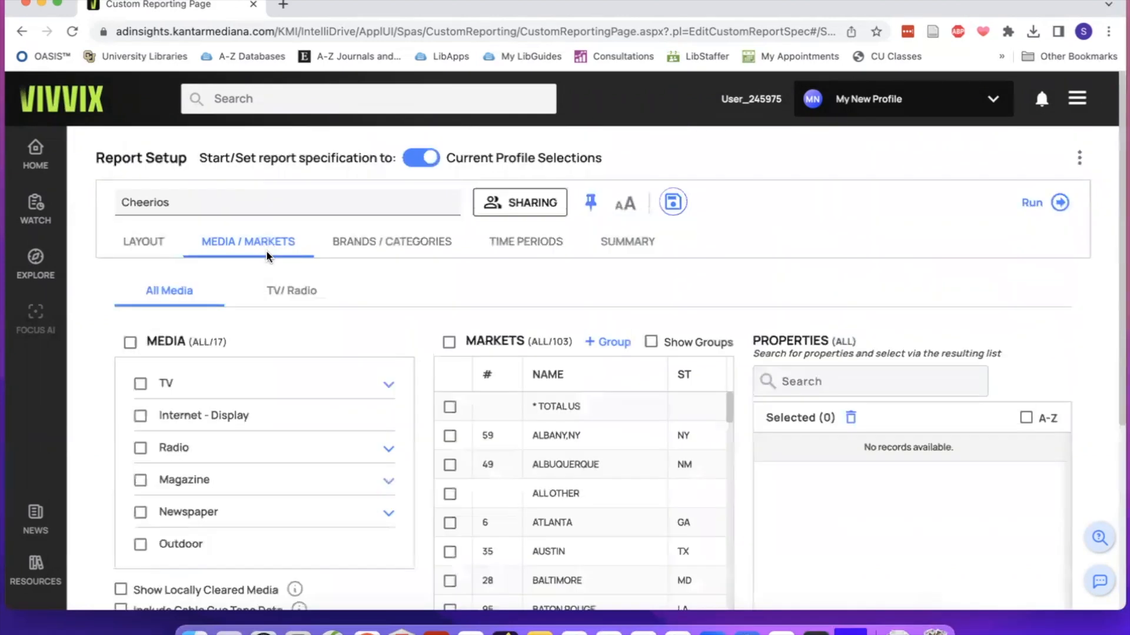
scroll(267, 253, down, 3)
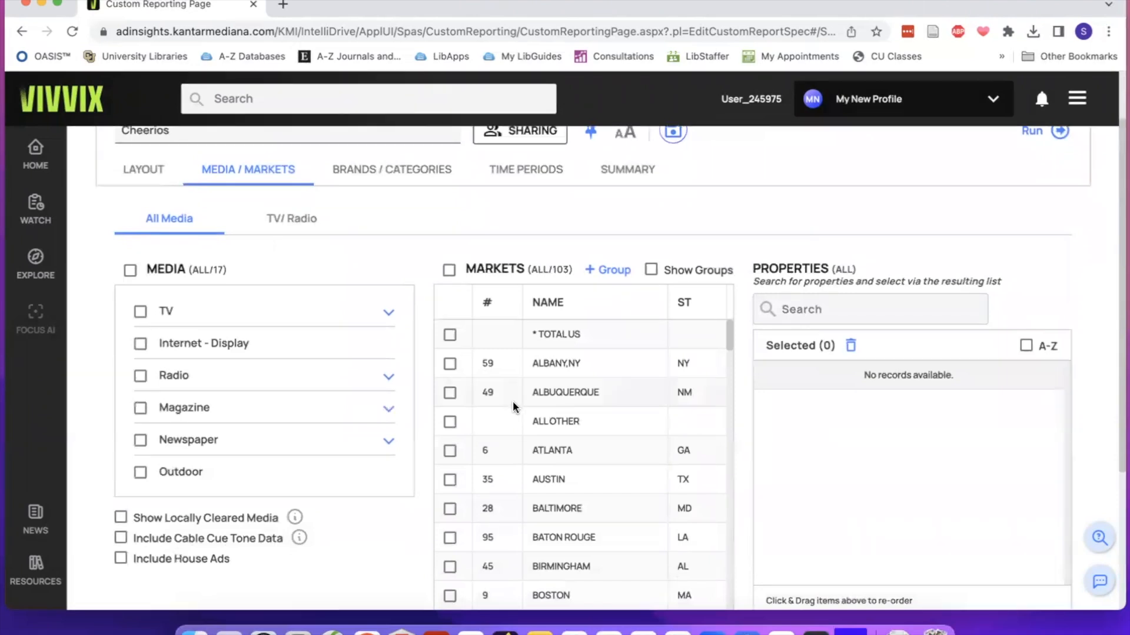
scroll(537, 386, down, 3)
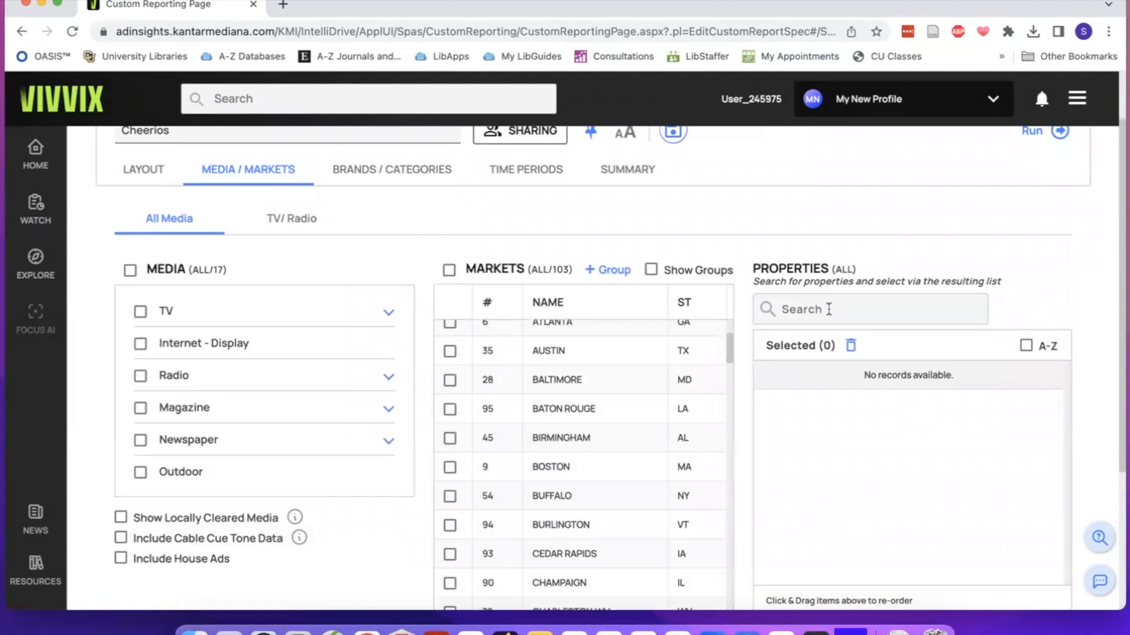
scroll(829, 309, down, 4)
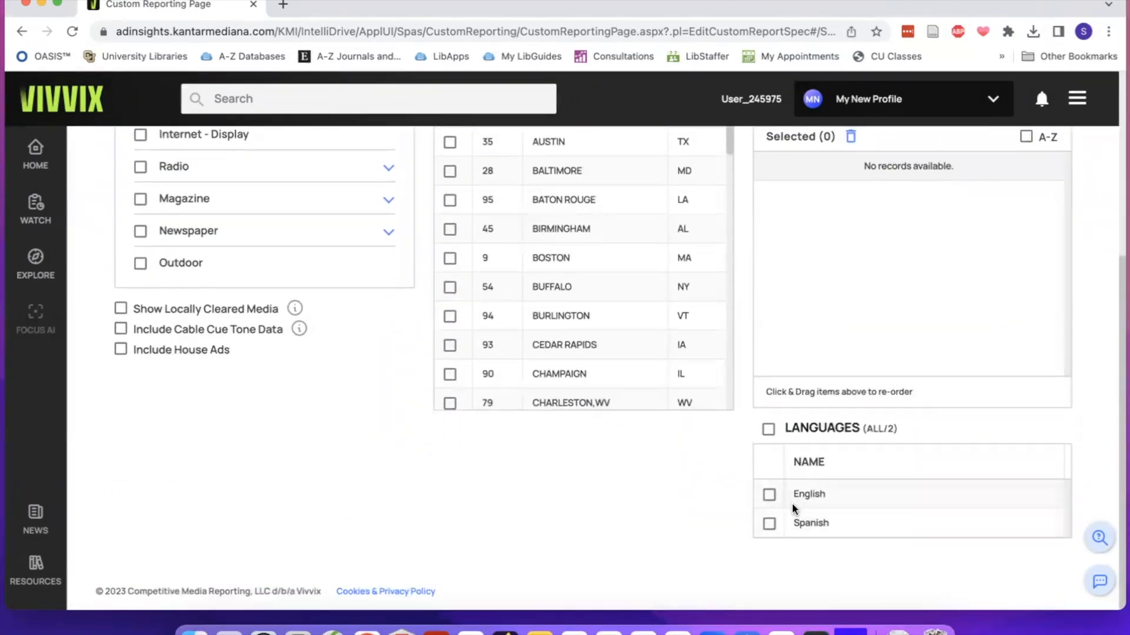
scroll(792, 508, up, 3)
scroll(677, 430, up, 3)
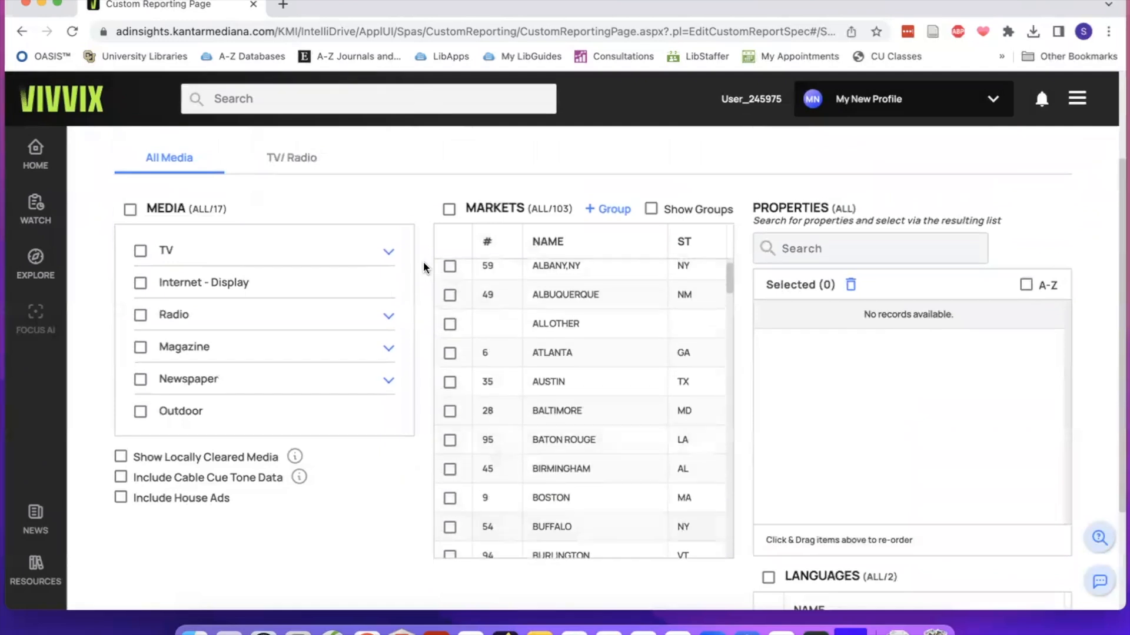
scroll(423, 261, up, 2)
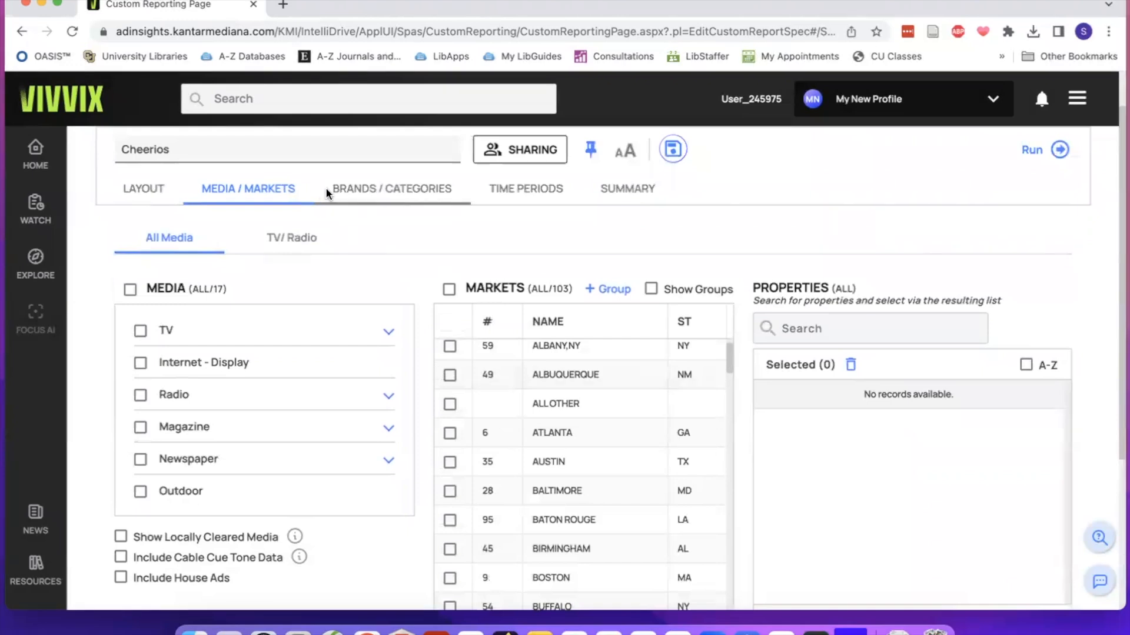
Search the report's brands and categories for Cheerios.
click(381, 191)
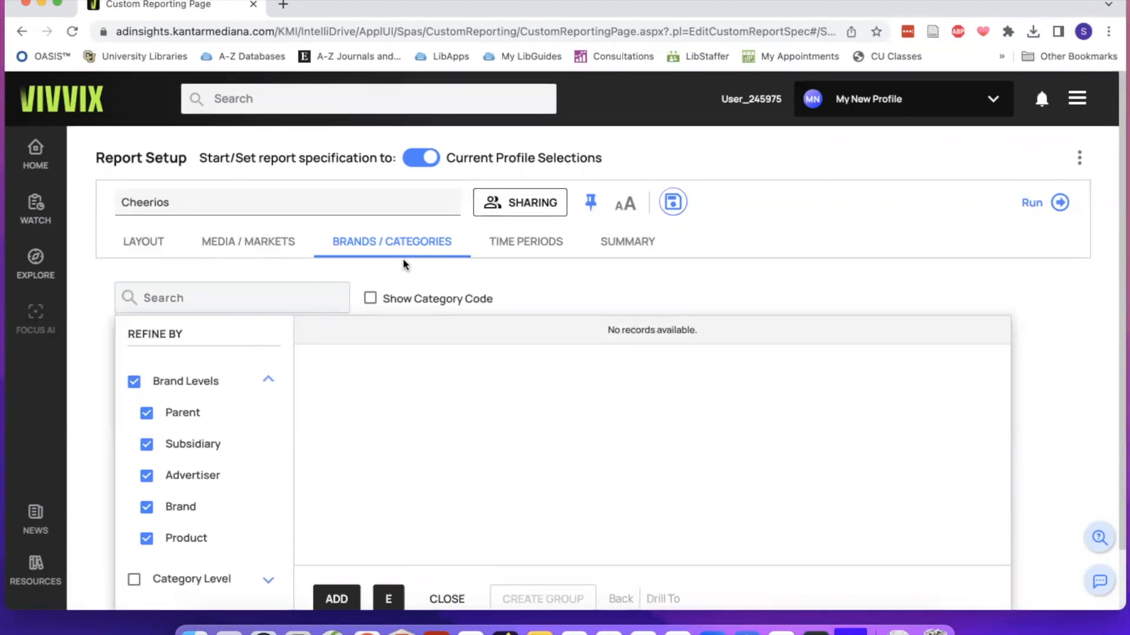
click(300, 290)
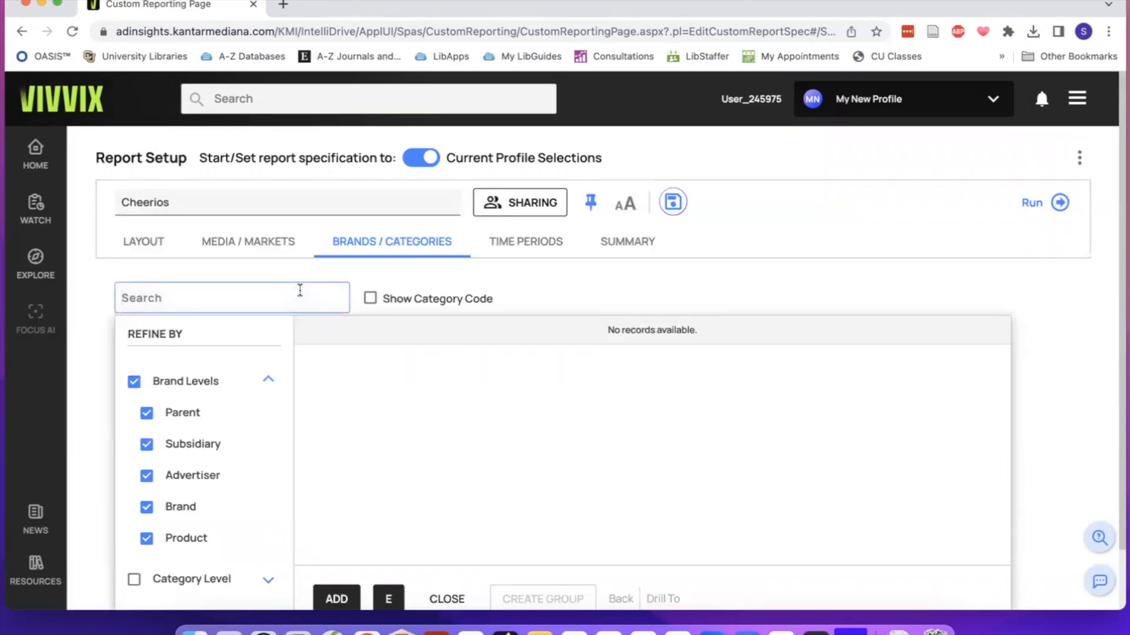
text(Cheerios)
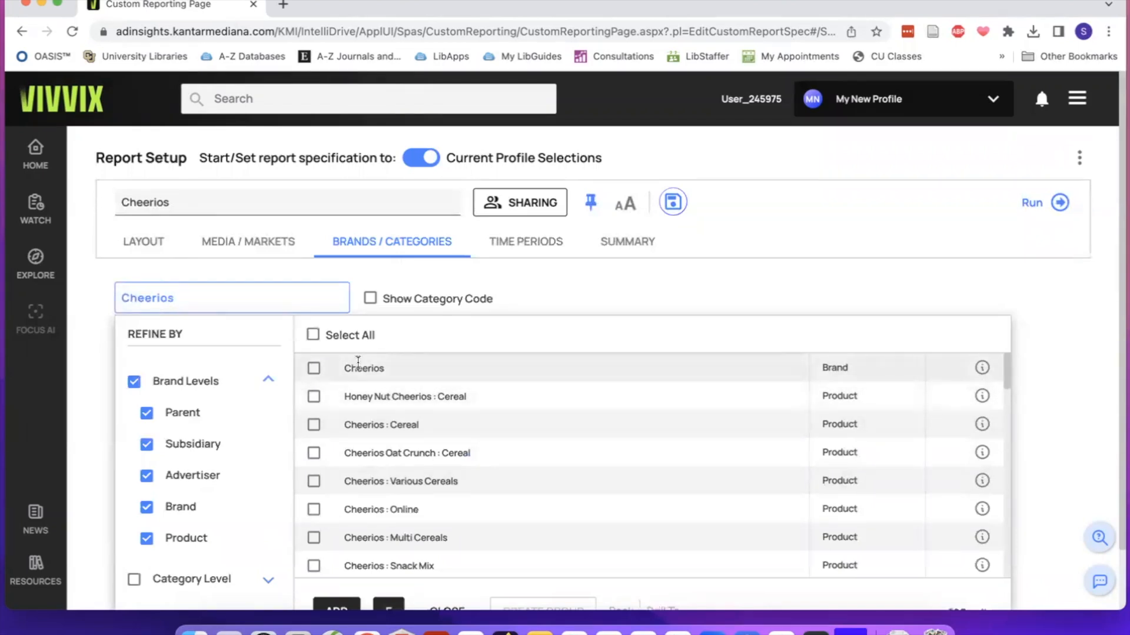
Select the Cheerios entry at the Brand level and add it to the report.
click(314, 368)
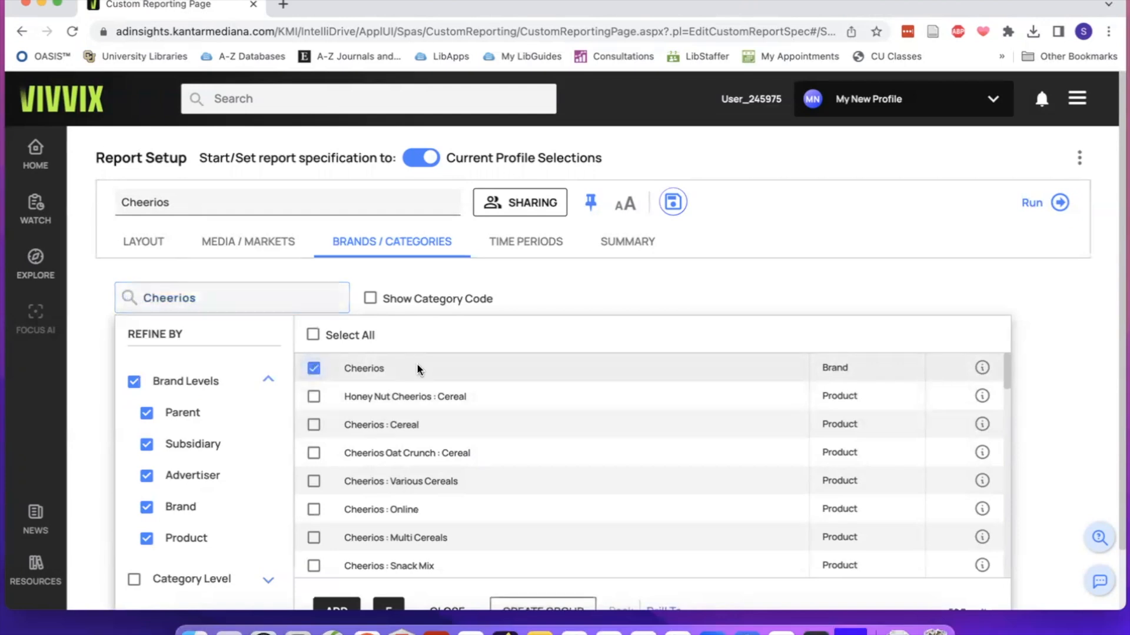
scroll(436, 393, down, 1)
scroll(436, 393, up, 1)
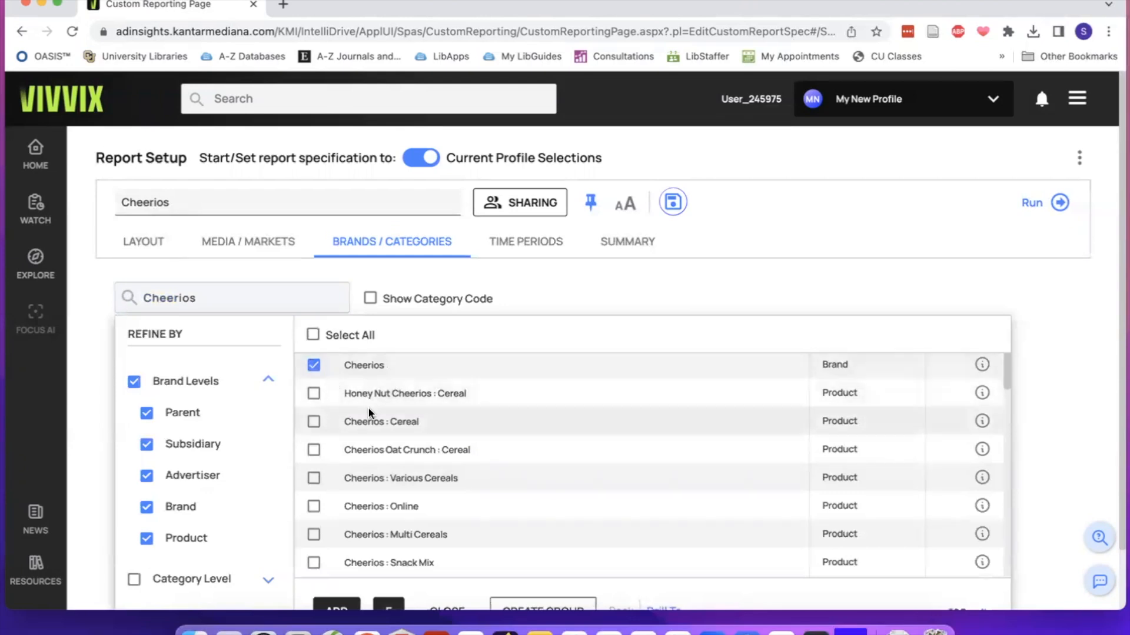
double_click(828, 392)
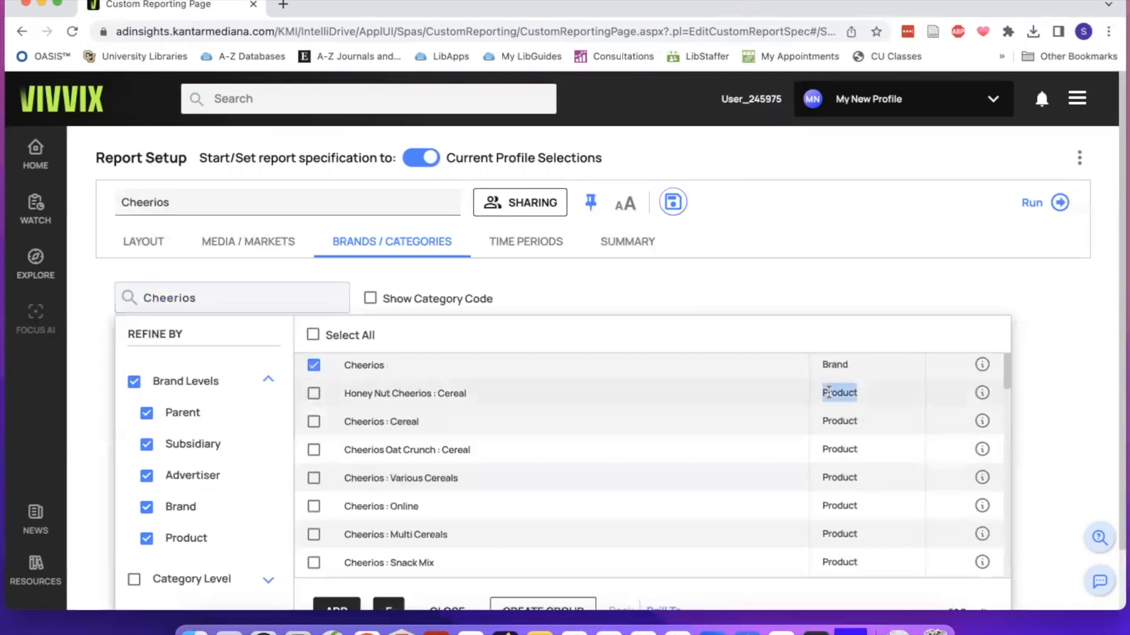
scroll(637, 429, down, 1)
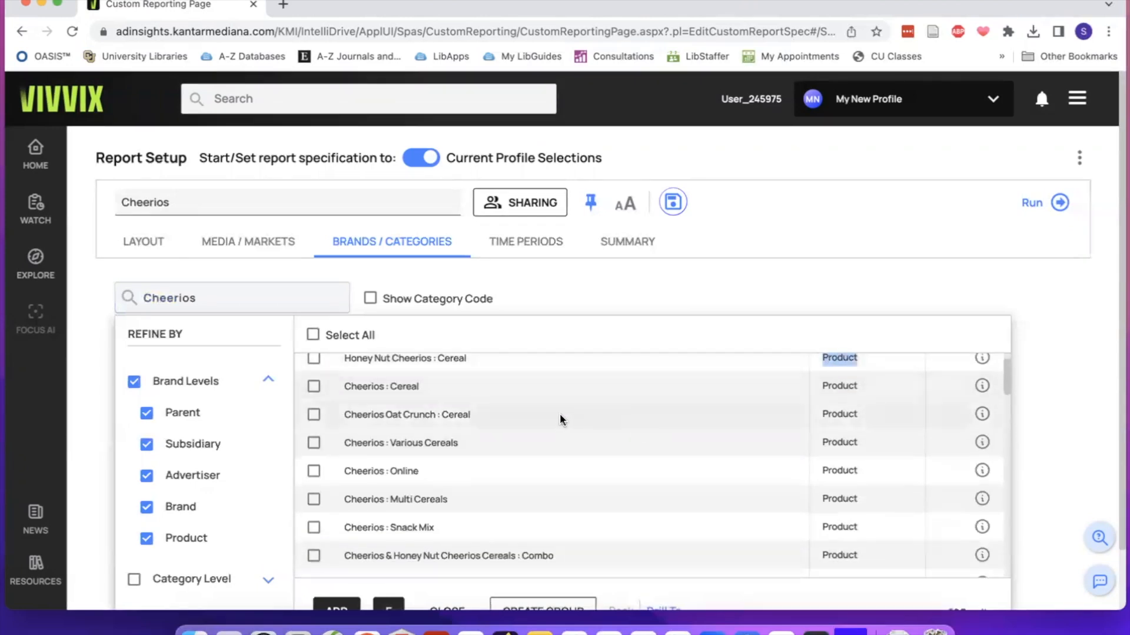
scroll(560, 418, up, 1)
click(346, 368)
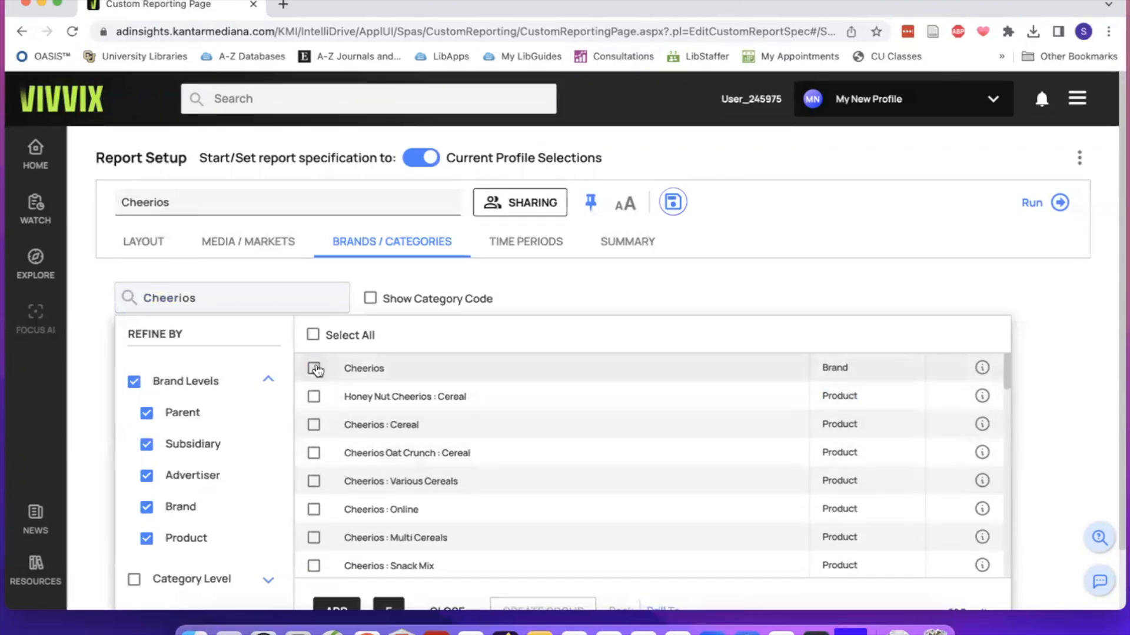
scroll(361, 538, down, 2)
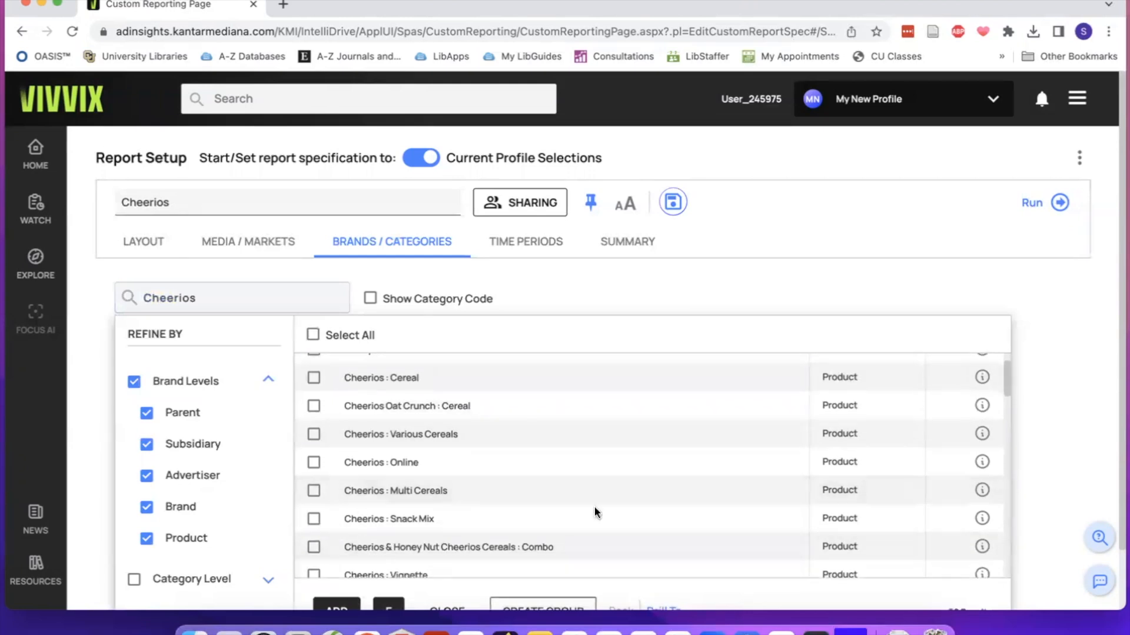
scroll(1050, 409, down, 1)
click(340, 549)
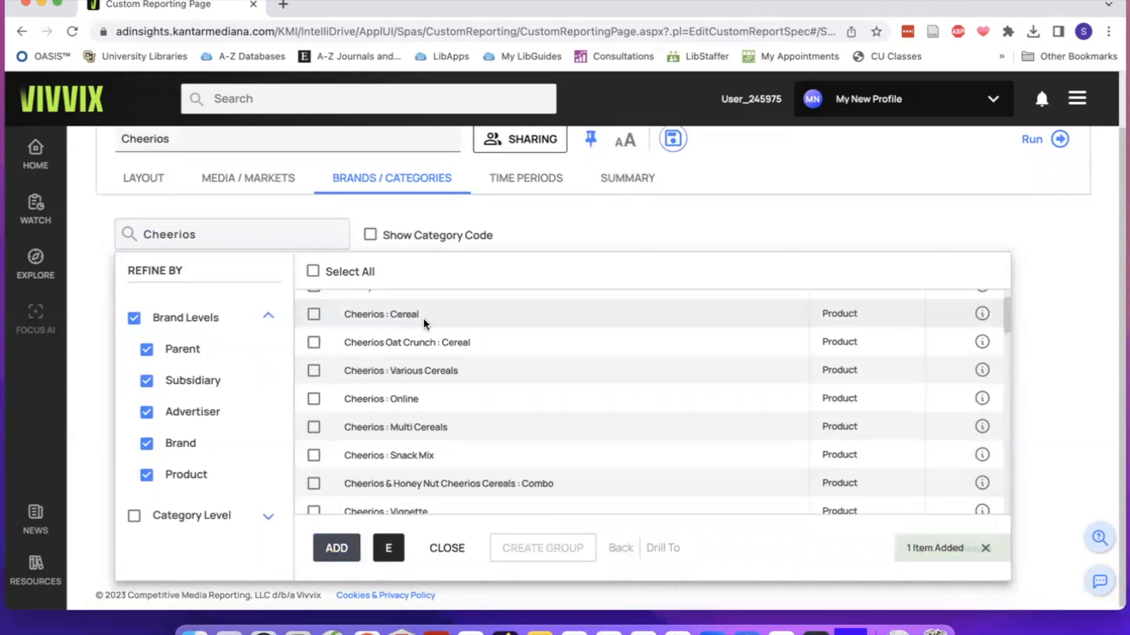
Add the calendar years 2020 through 2023 as the report's static time periods, using the Year frequency.
scroll(456, 254, up, 1)
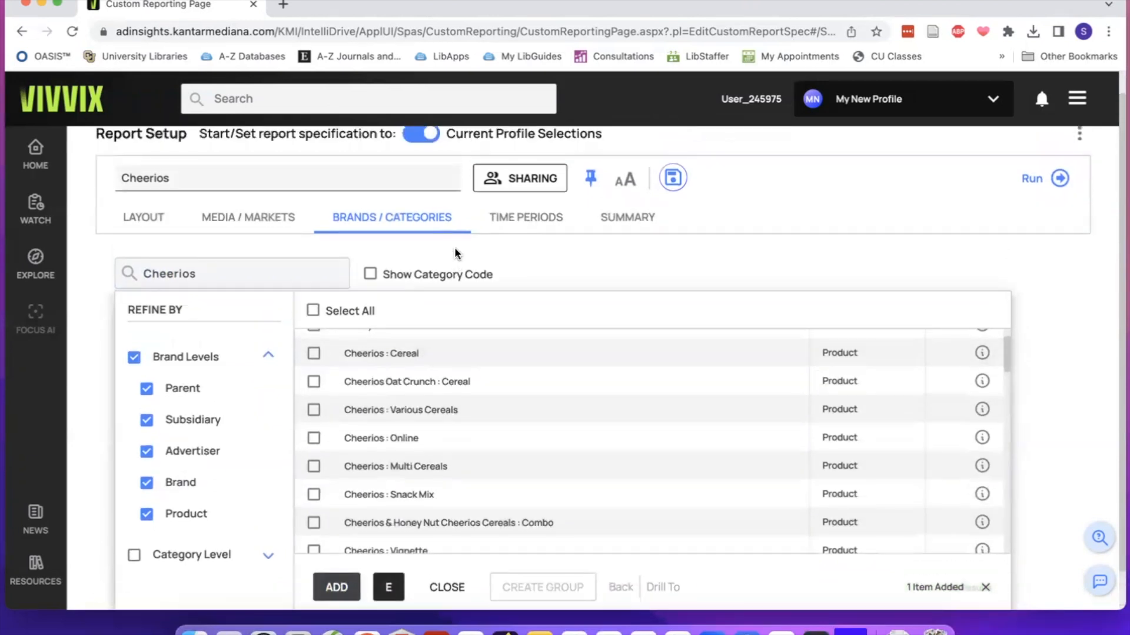
click(534, 219)
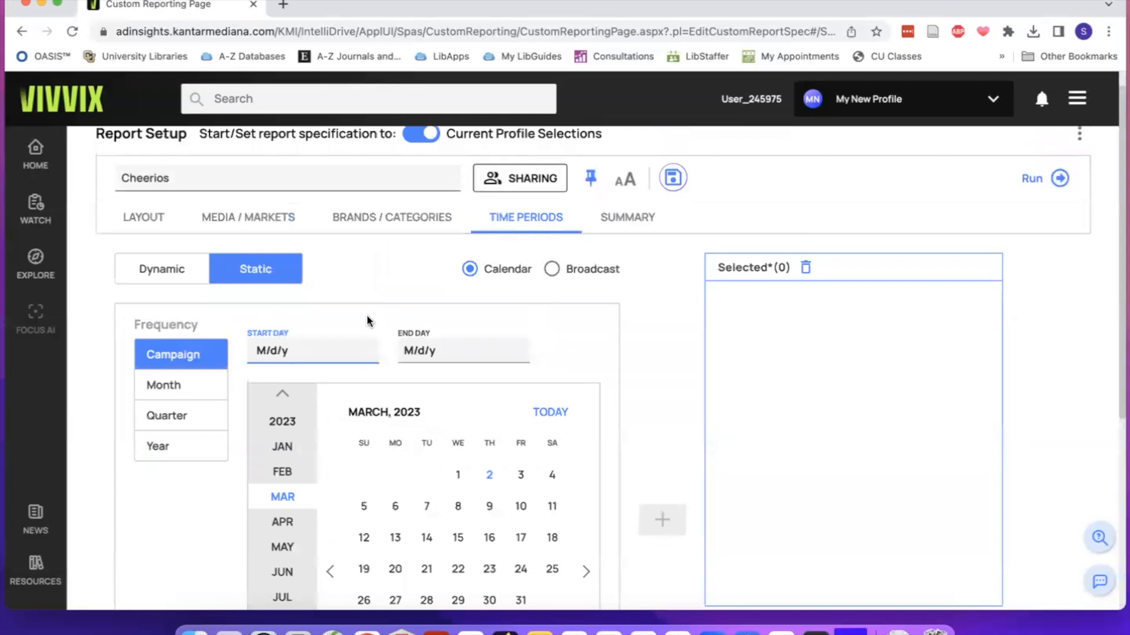
scroll(371, 283, down, 2)
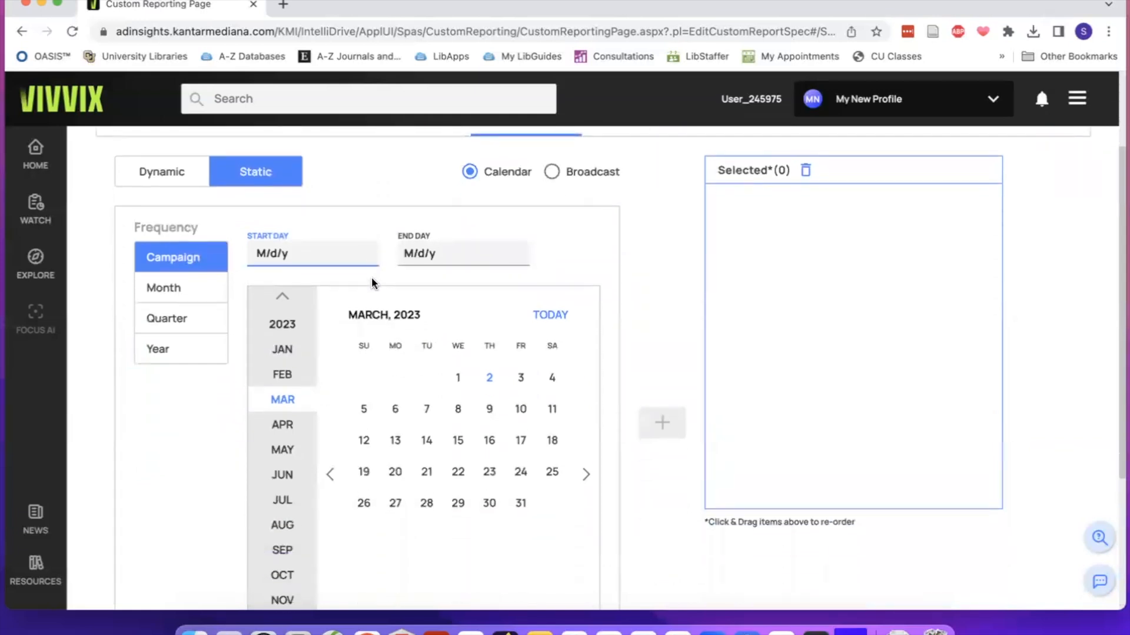
scroll(372, 283, up, 1)
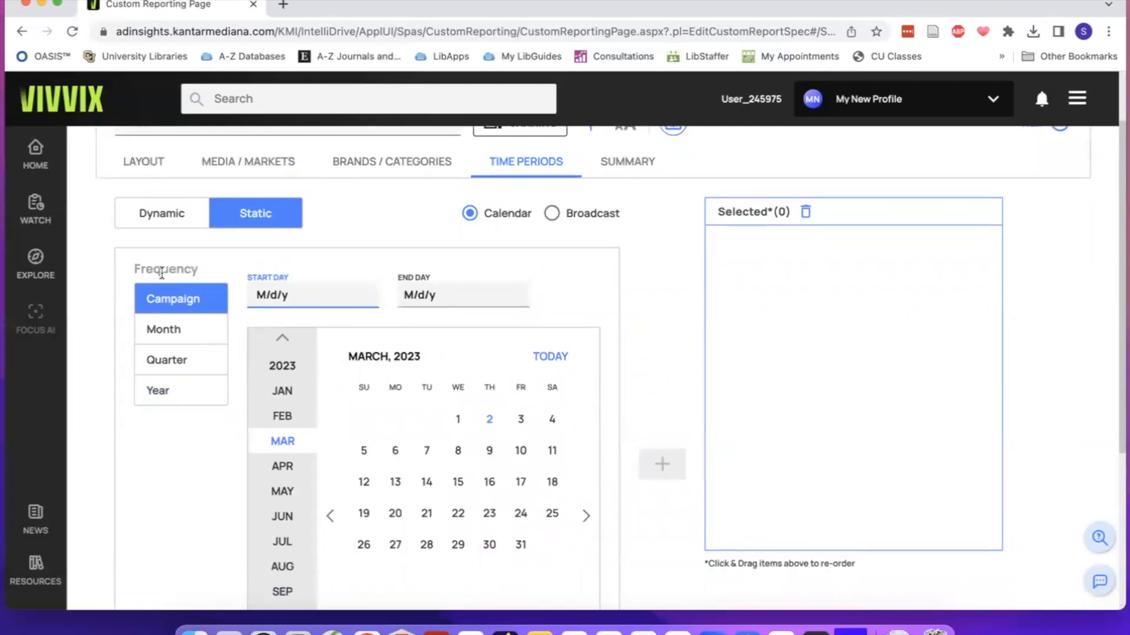
click(162, 394)
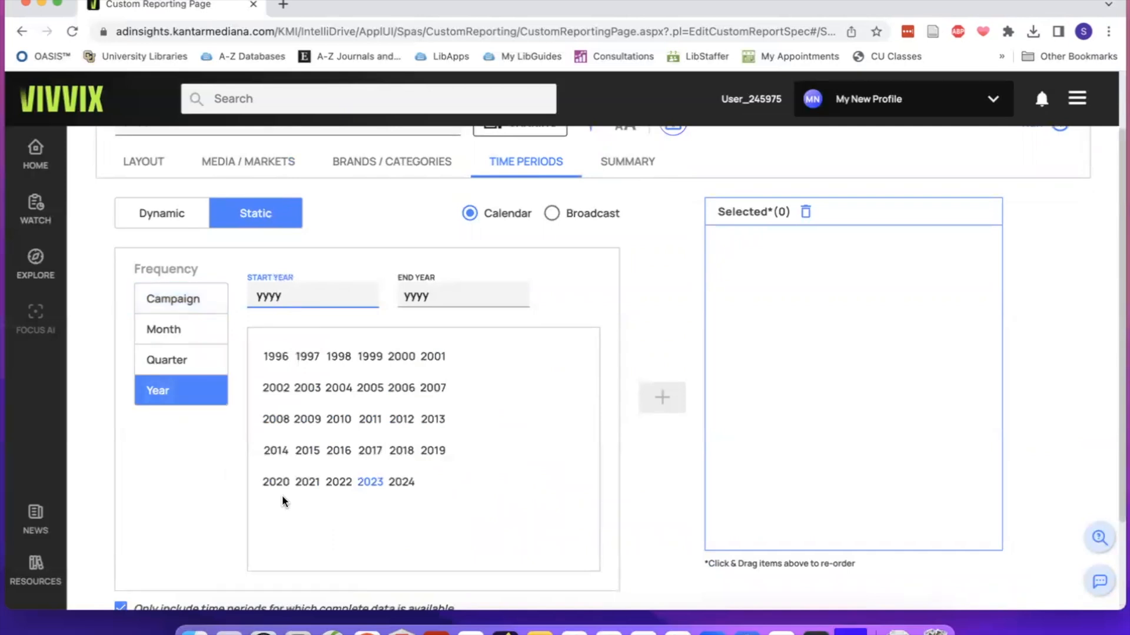
click(272, 482)
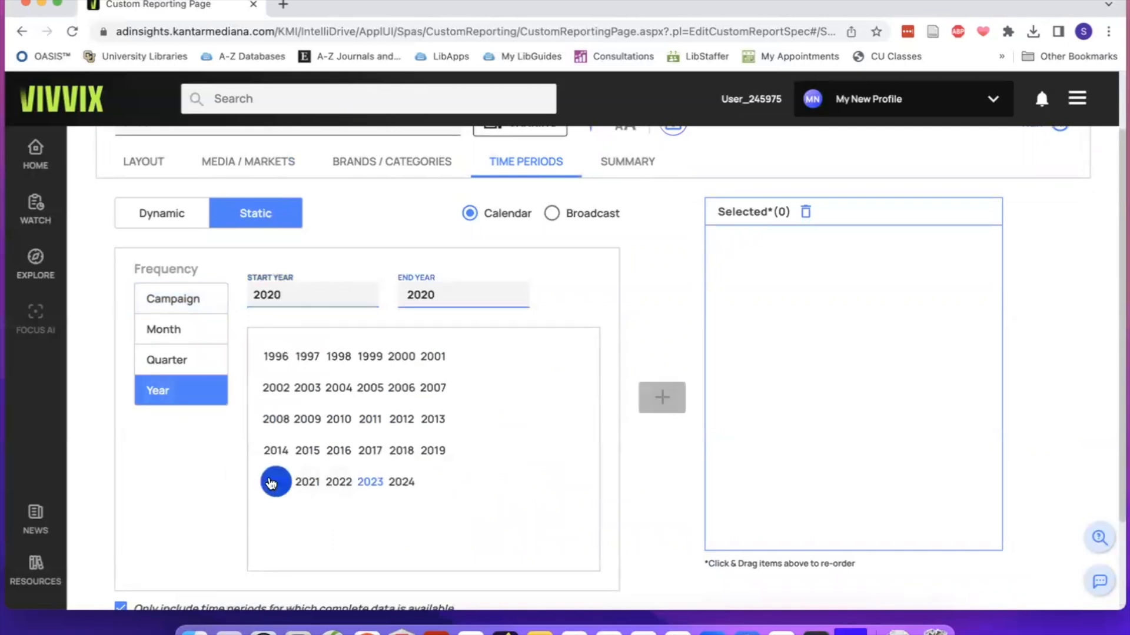
click(370, 483)
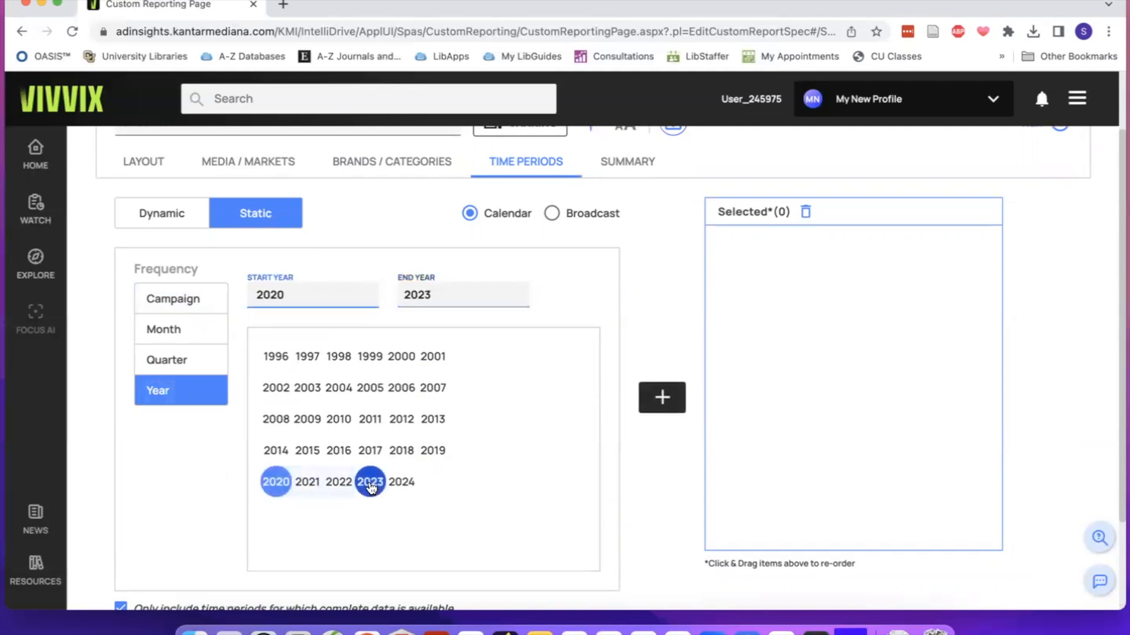
scroll(370, 488, down, 1)
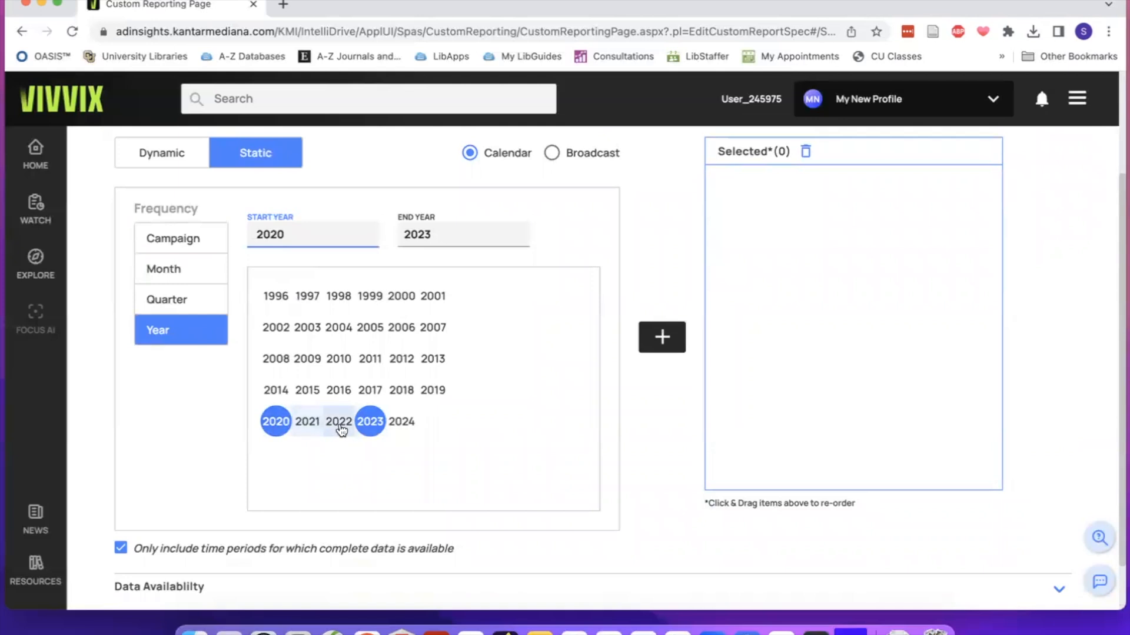
click(659, 340)
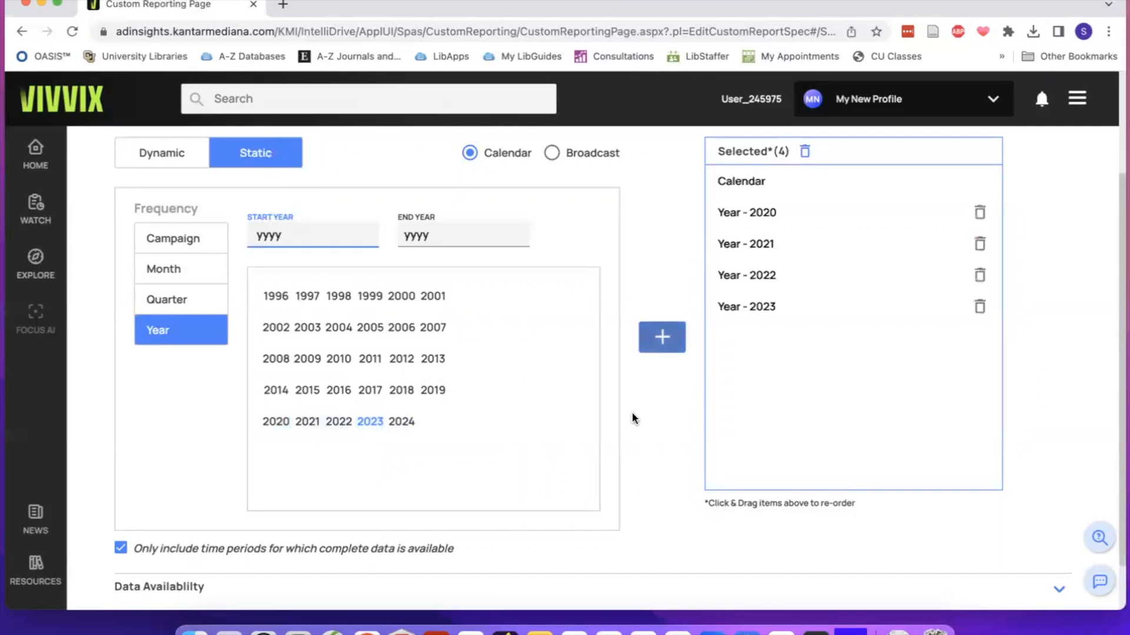
Add Media from the Media/Time group as the sort in the report's layout.
scroll(630, 414, down, 1)
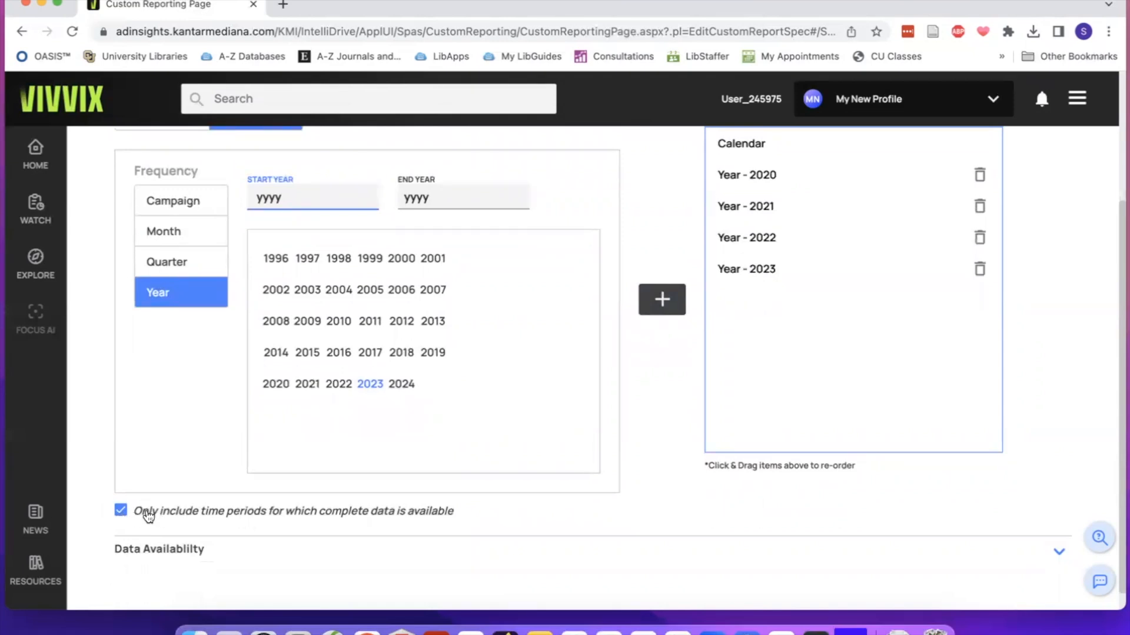
scroll(251, 510, up, 1)
scroll(251, 509, up, 5)
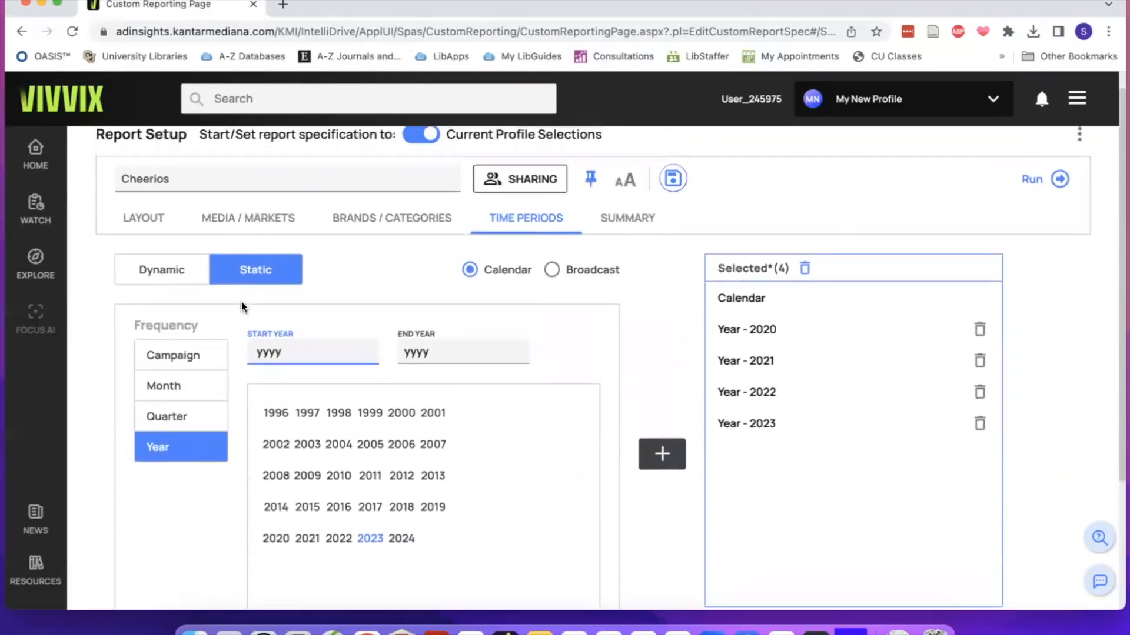
click(145, 222)
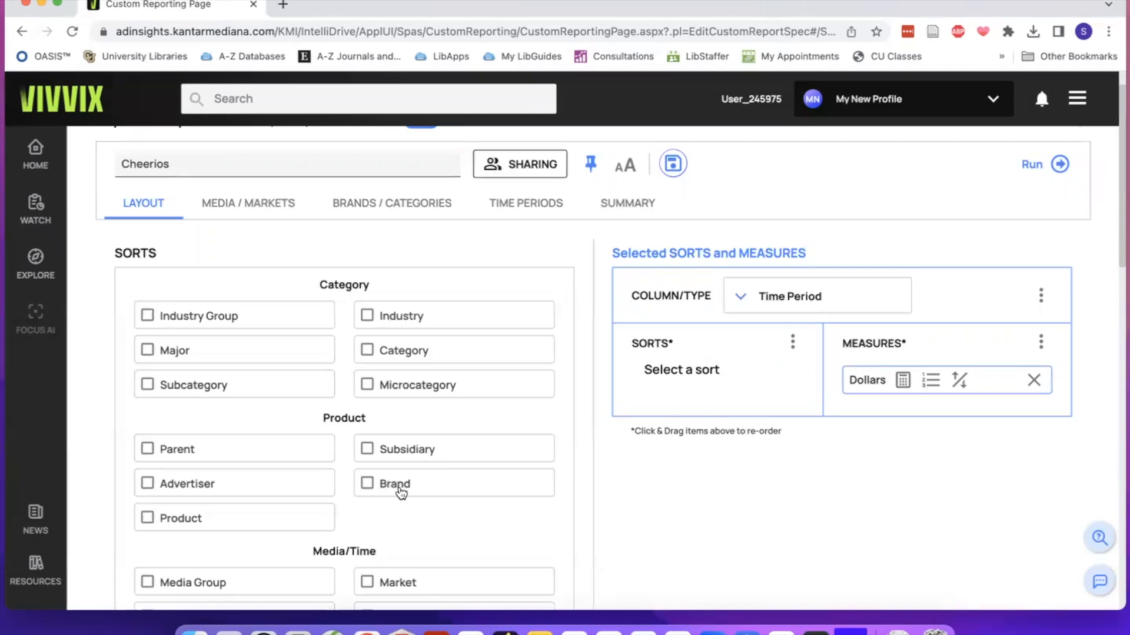
scroll(398, 491, down, 3)
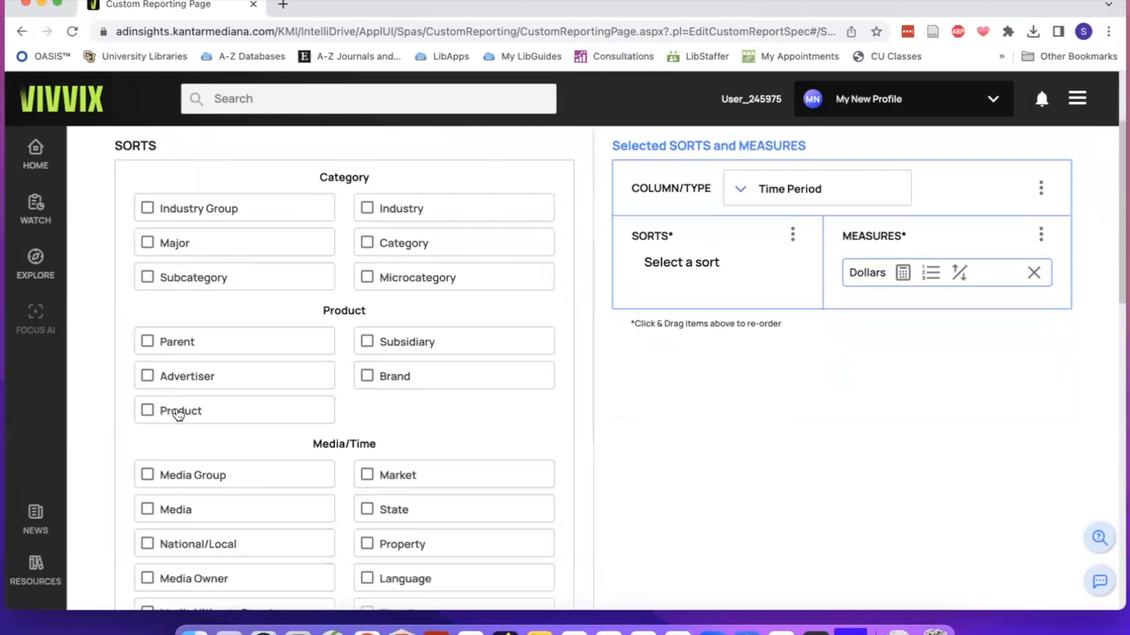
scroll(183, 416, down, 2)
scroll(183, 415, down, 2)
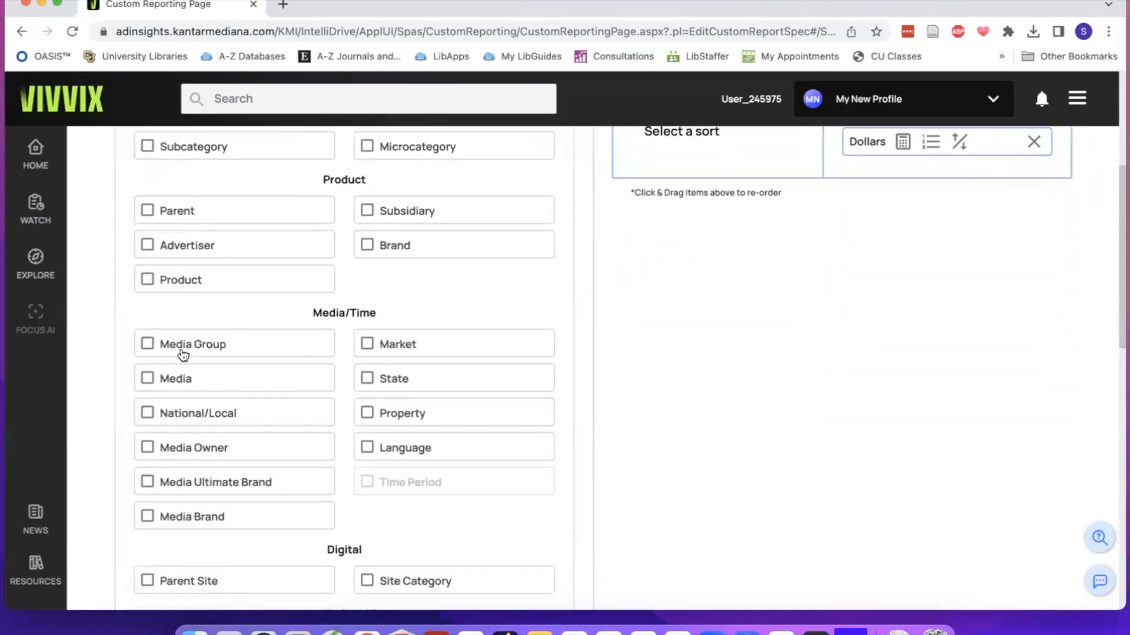
click(172, 381)
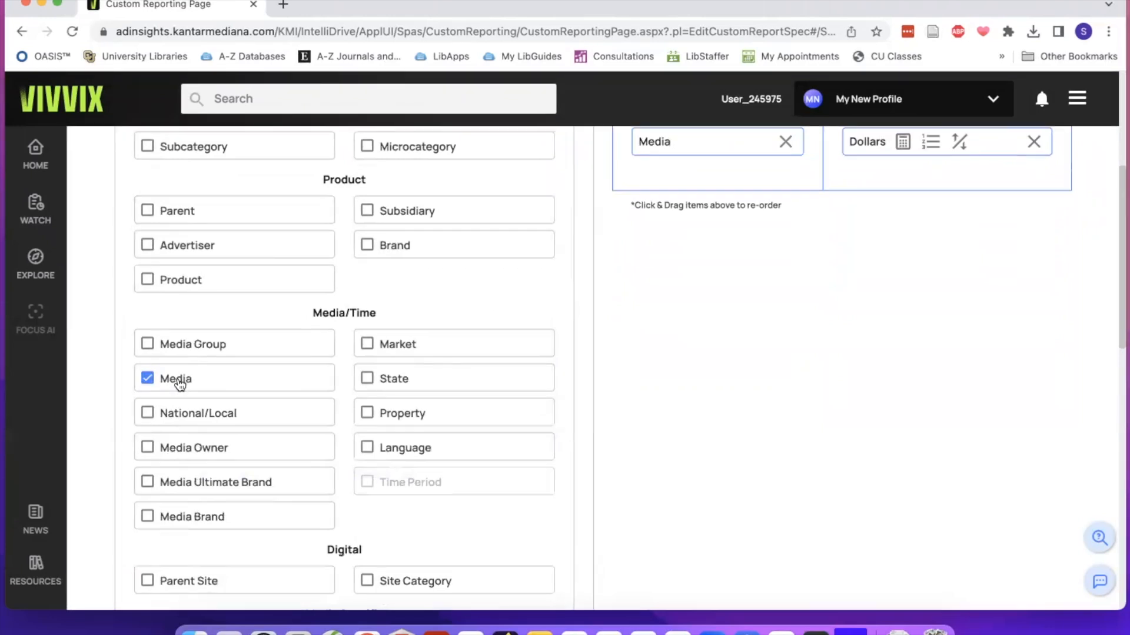
Review the remaining sorts and measures in the layout and choose Time Period as the report's column type.
scroll(206, 398, down, 5)
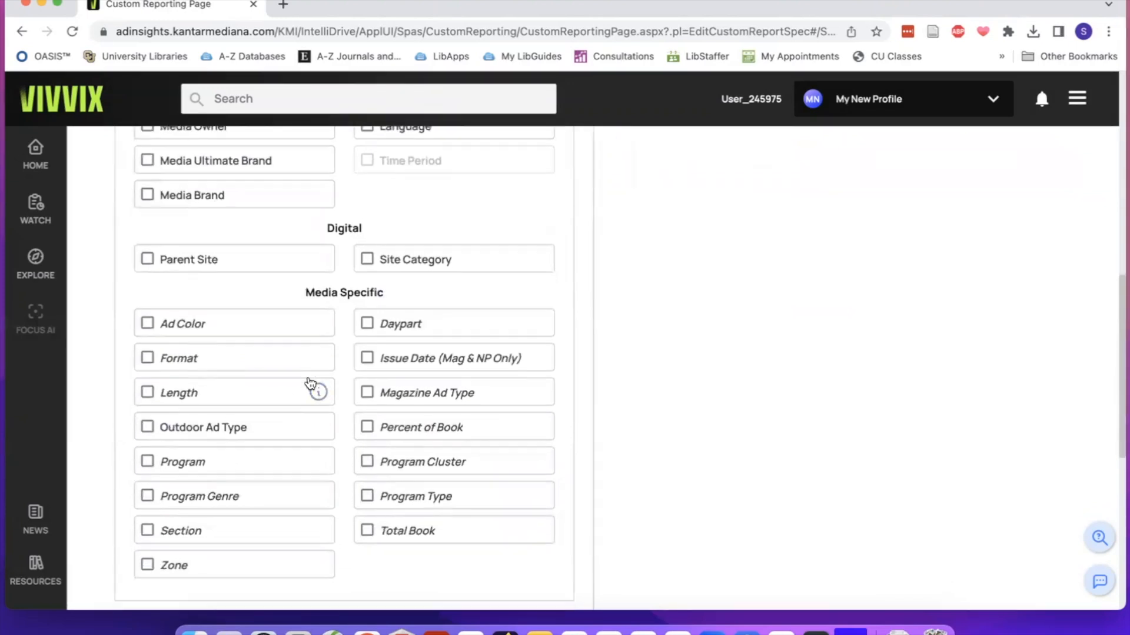
scroll(310, 383, down, 3)
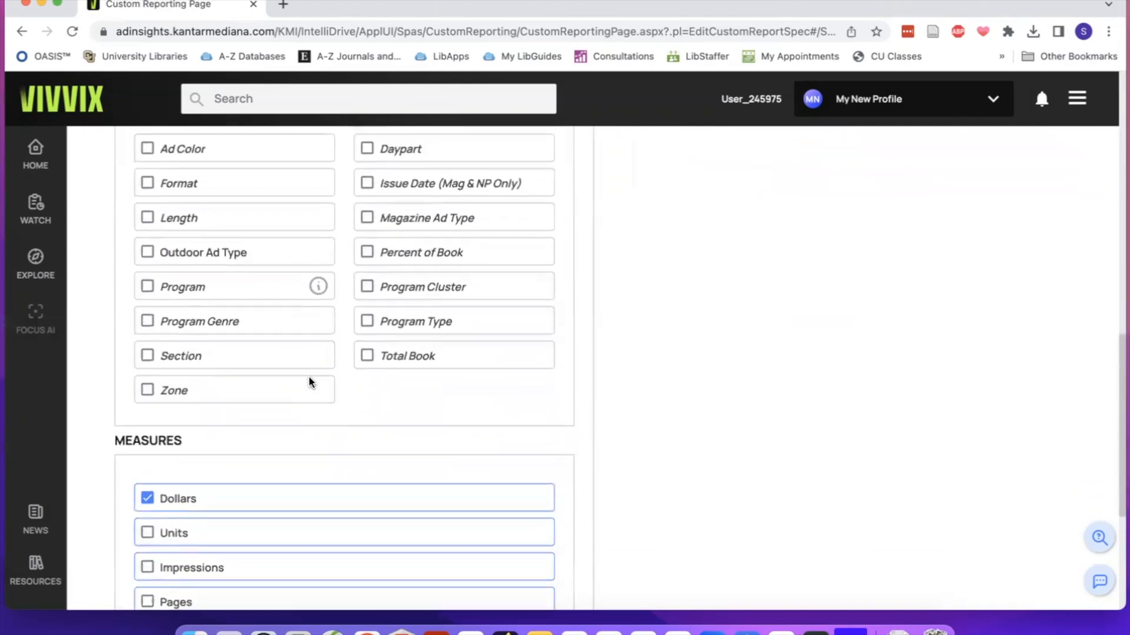
scroll(310, 382, down, 4)
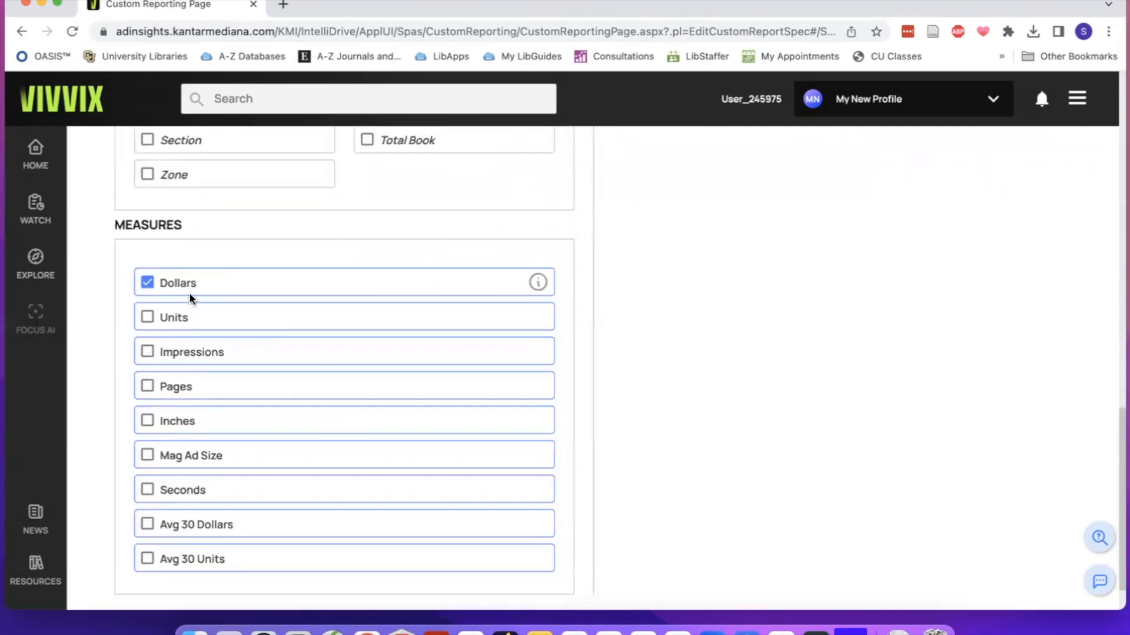
scroll(189, 294, up, 15)
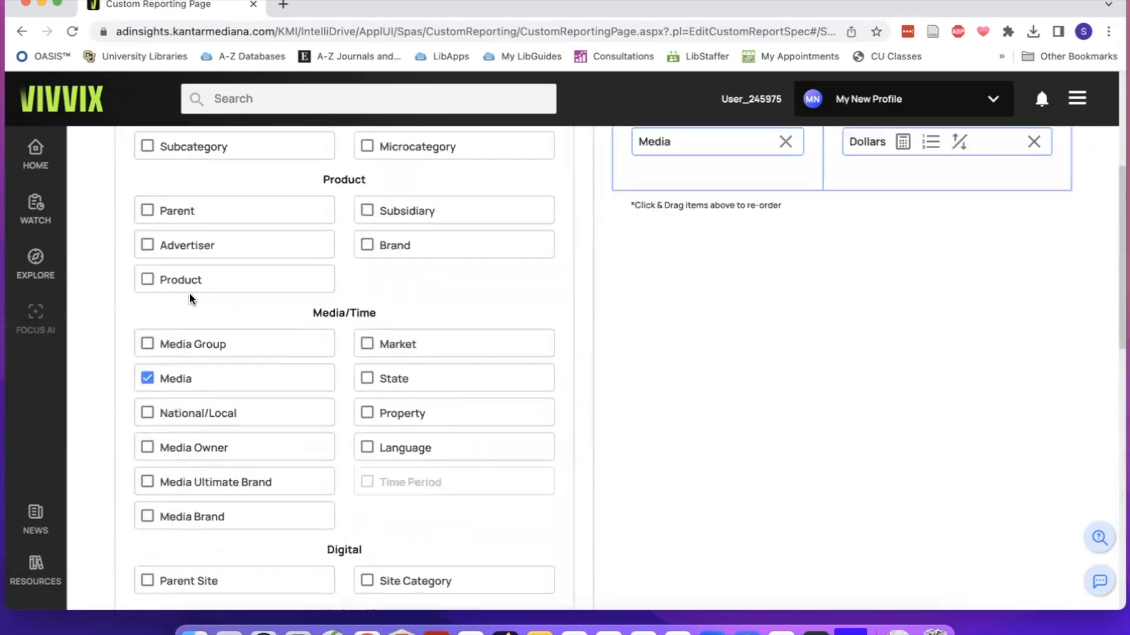
scroll(189, 298, up, 2)
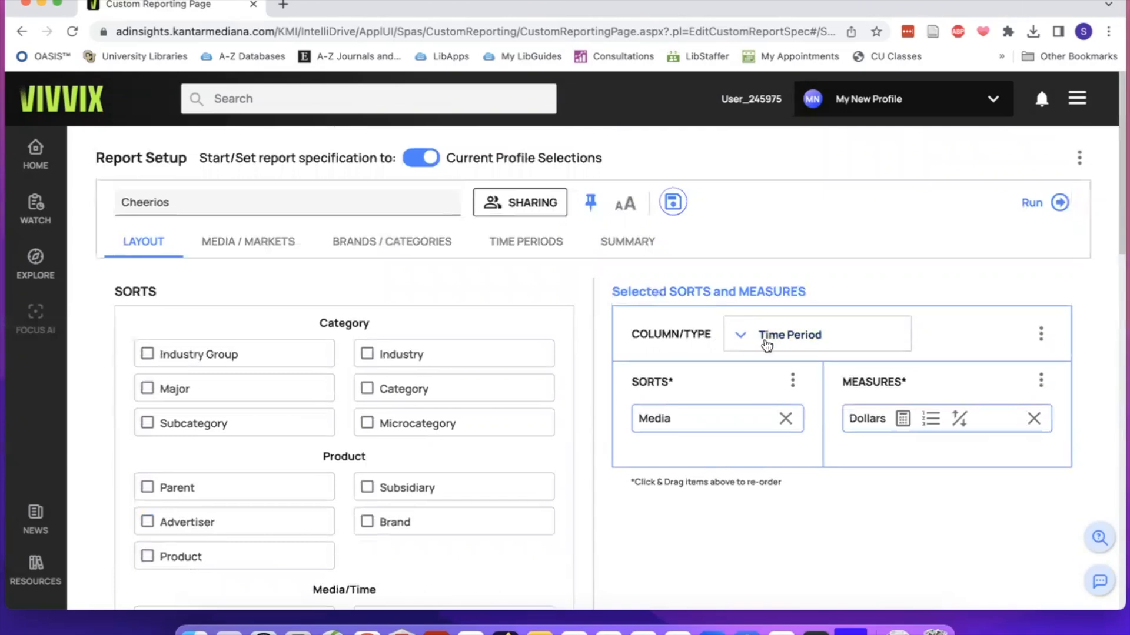
click(767, 346)
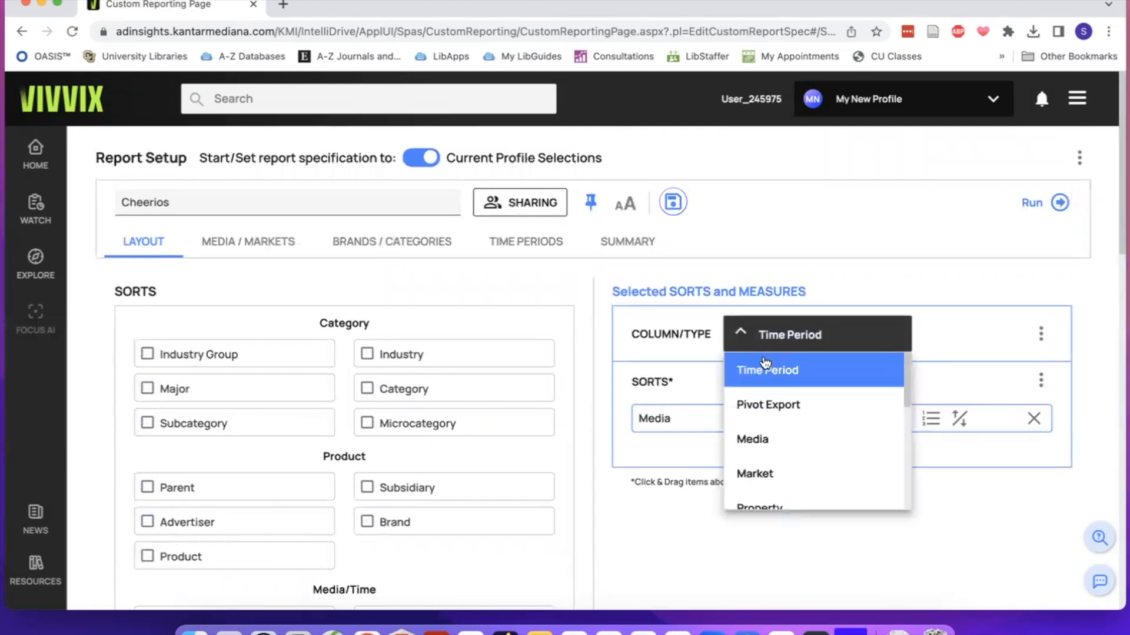
click(765, 373)
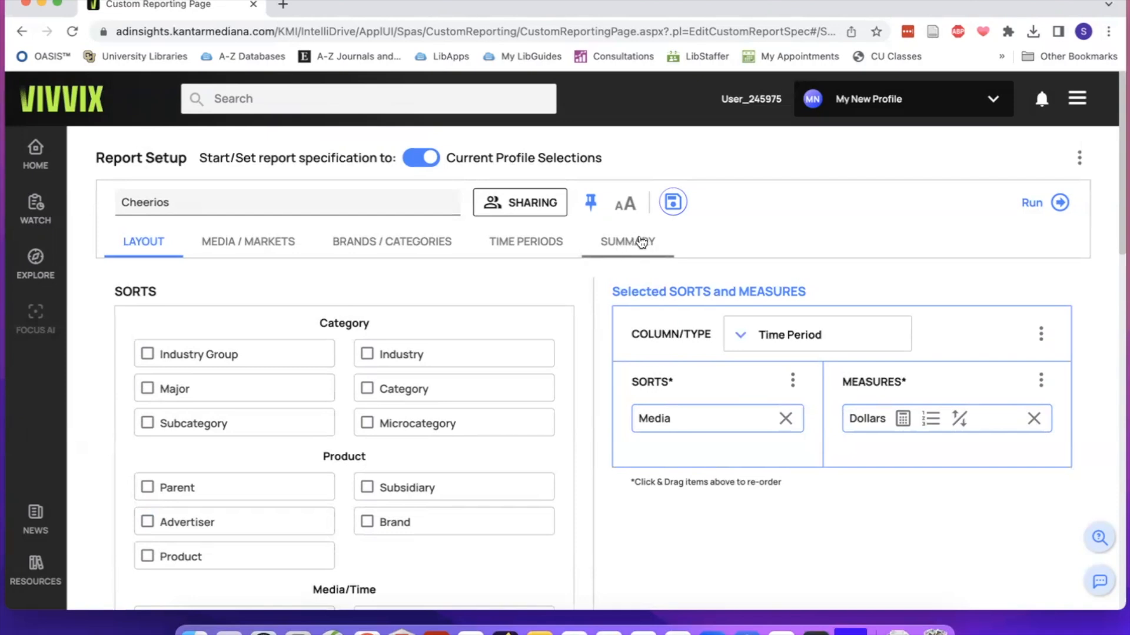
Check the report summary's layout, media/markets and time period selections, and expand the brands entry.
click(621, 246)
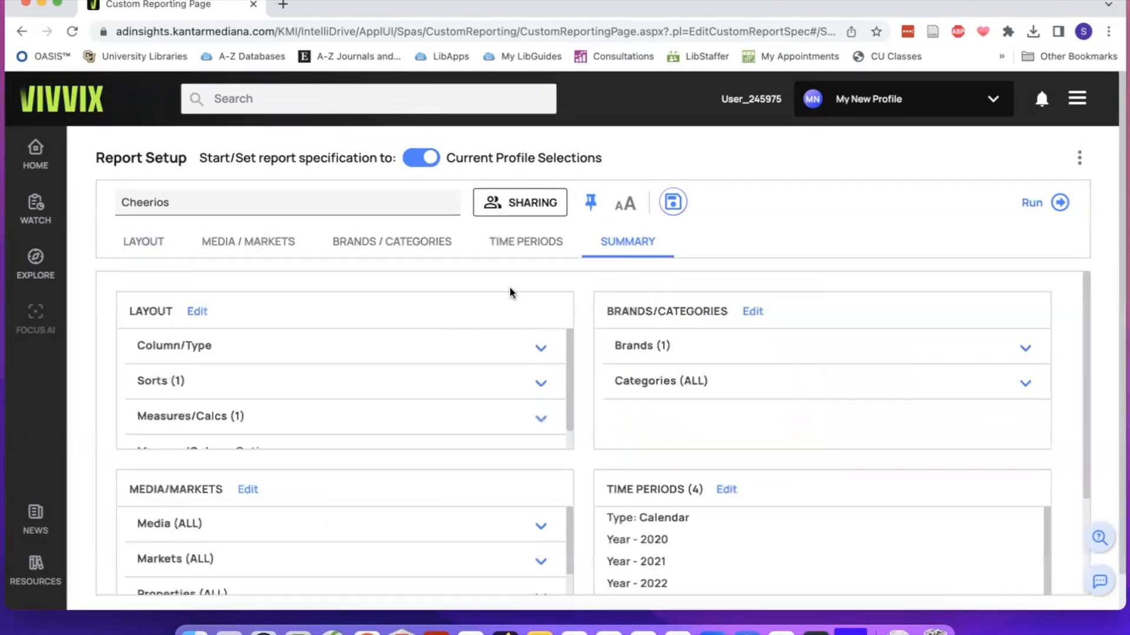
scroll(194, 401, down, 1)
scroll(194, 401, up, 1)
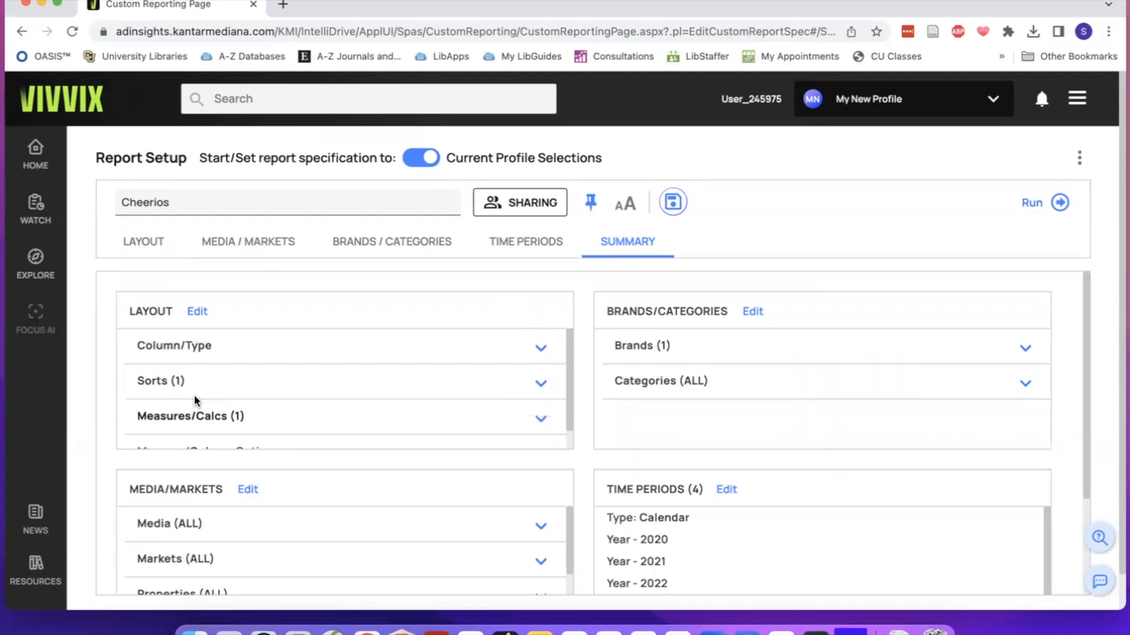
scroll(360, 298, down, 2)
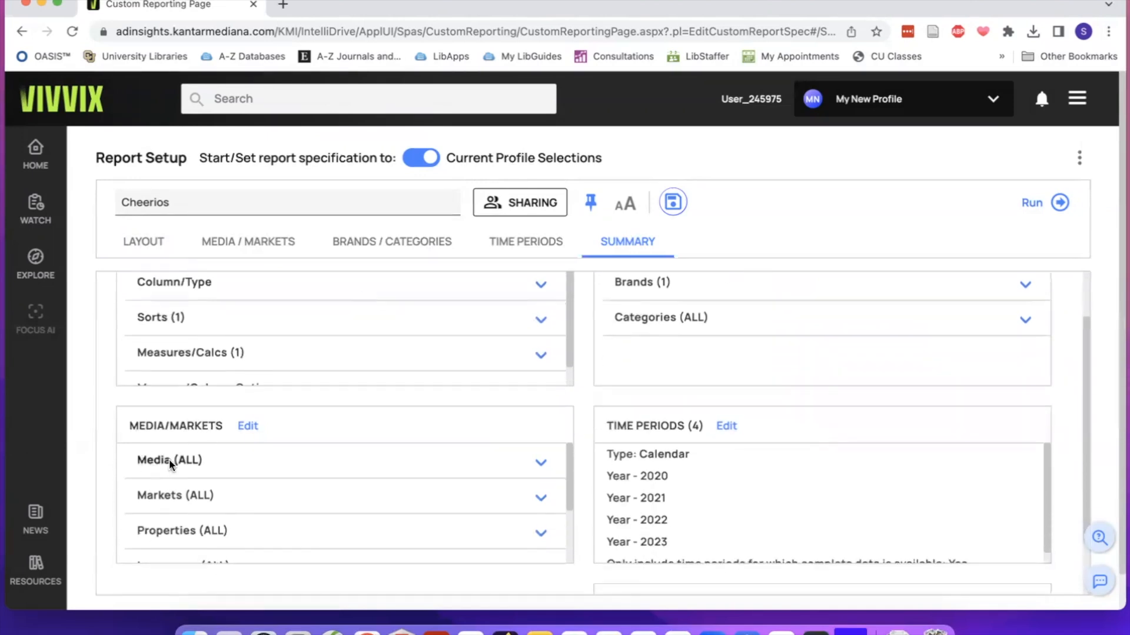
scroll(180, 523, down, 2)
scroll(180, 524, down, 1)
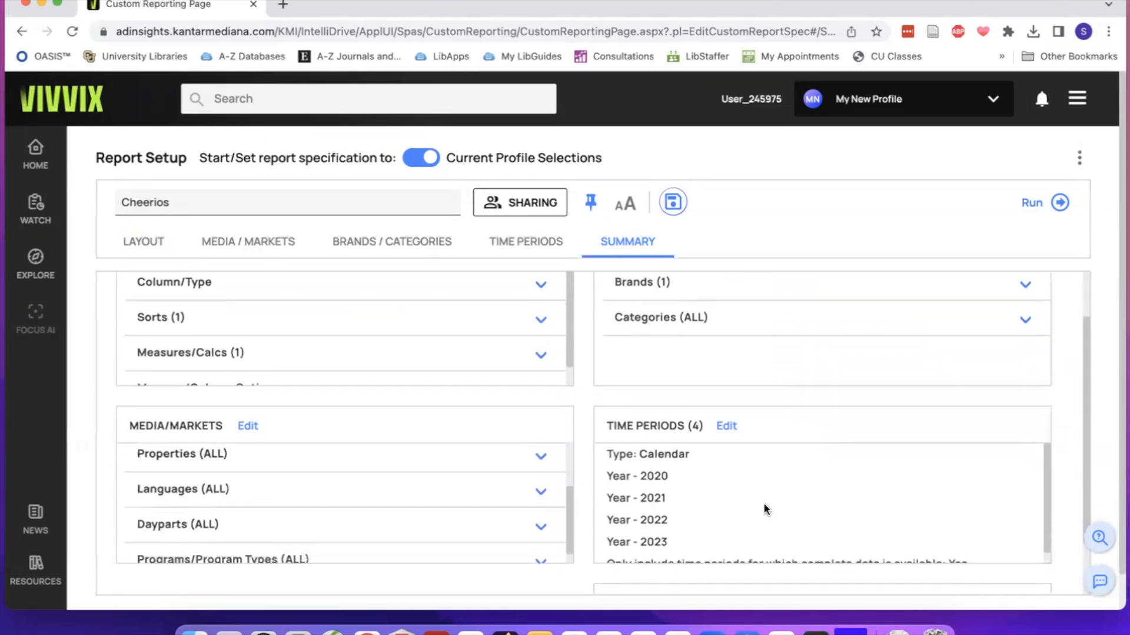
scroll(766, 510, down, 1)
scroll(571, 383, up, 2)
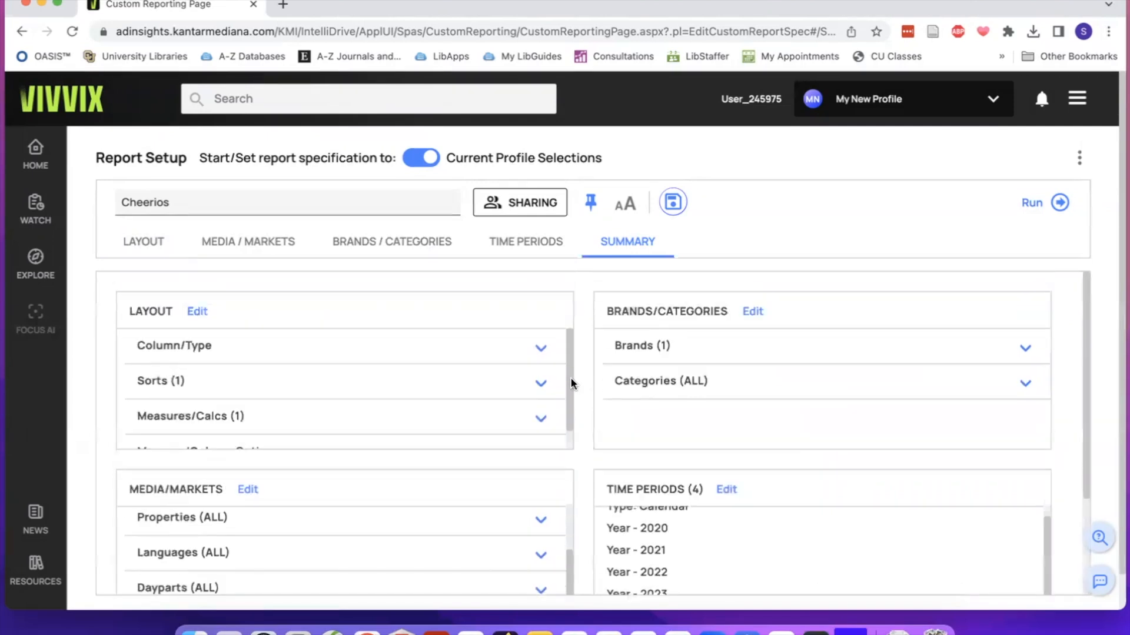
click(1022, 351)
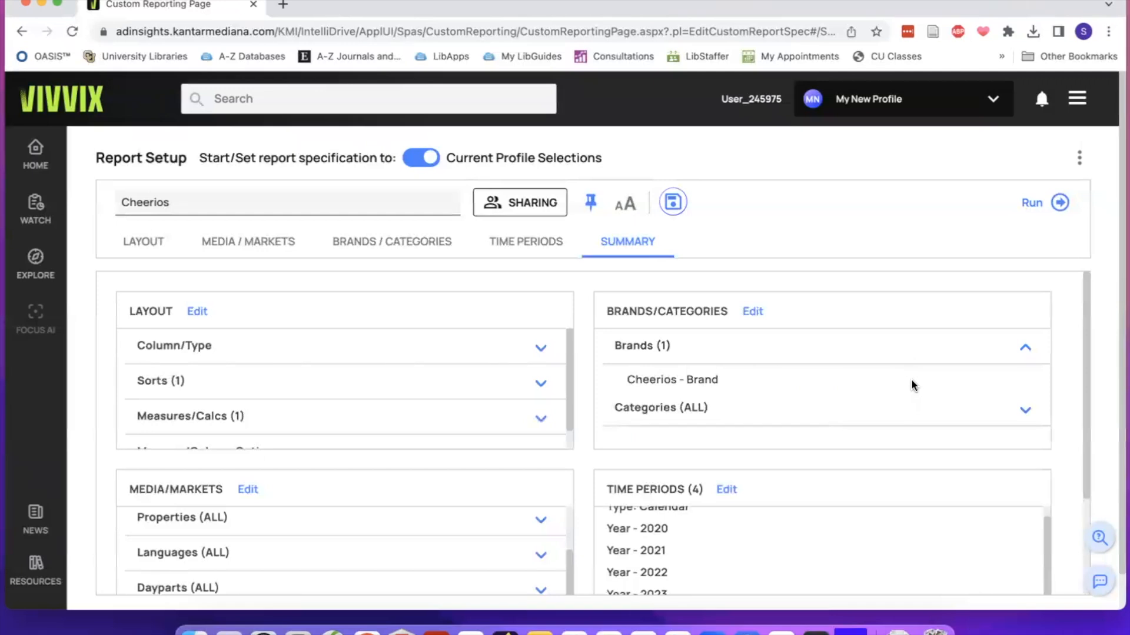
Run the Cheerios report and open the report results list to see its status.
click(1061, 204)
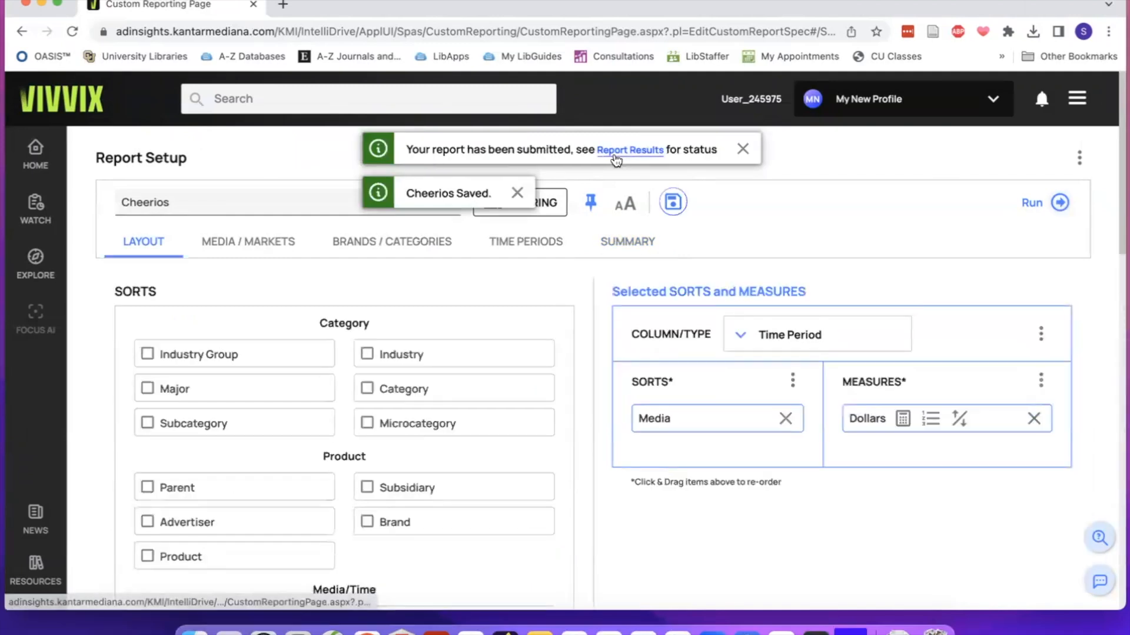
click(636, 155)
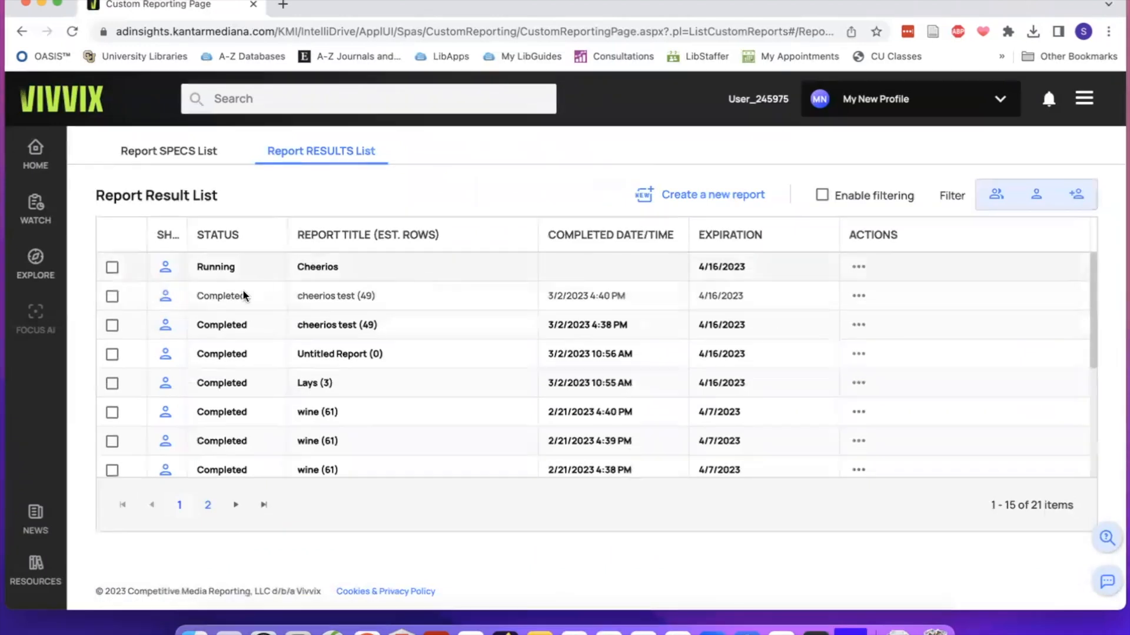
Reach the report results list by way of the home page's custom reporting section and download the Cheerios report as Excel.
click(36, 152)
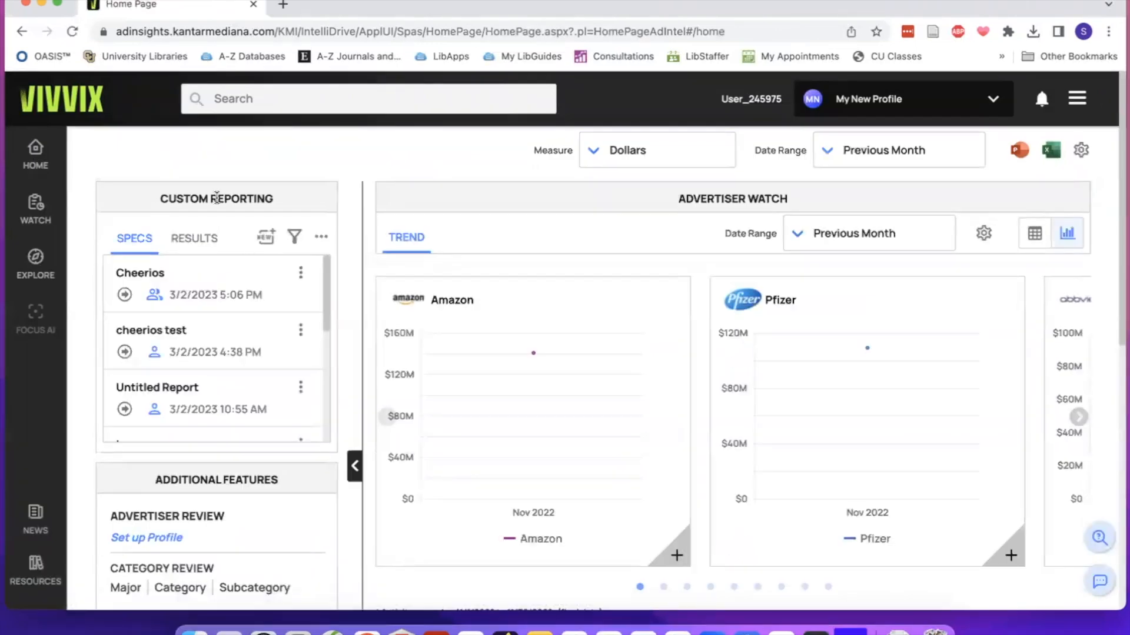
click(321, 240)
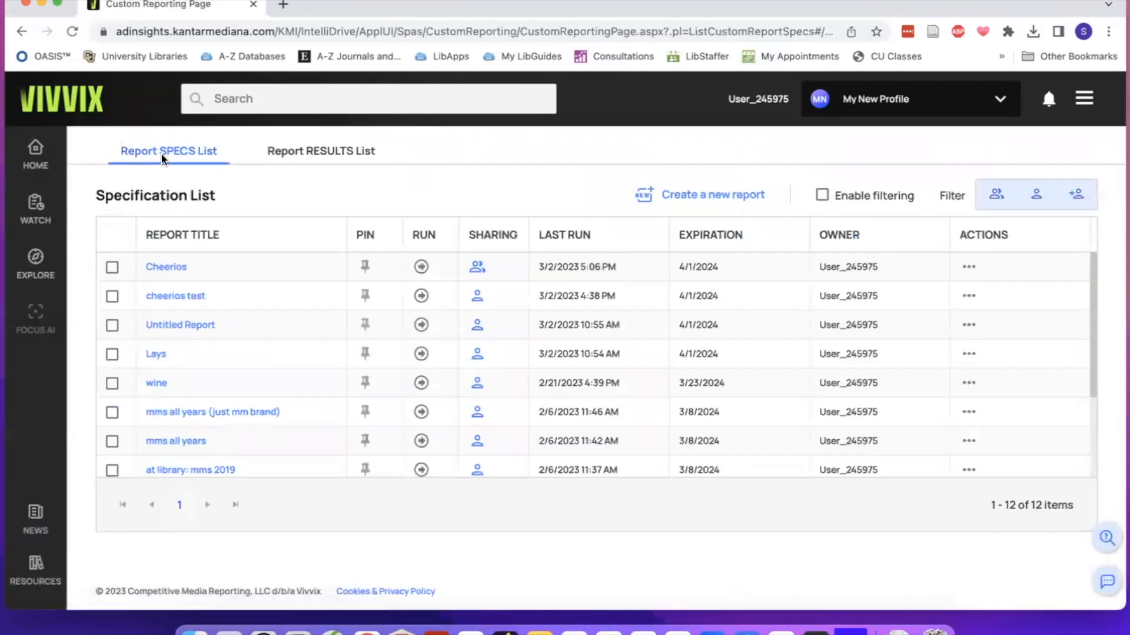
click(316, 152)
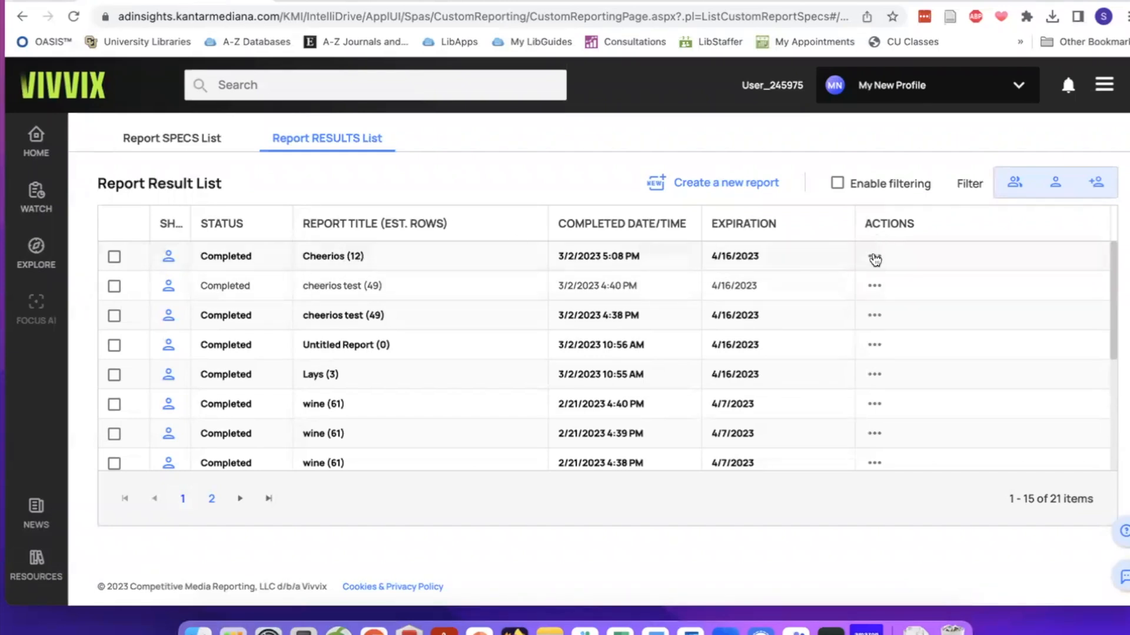
click(874, 259)
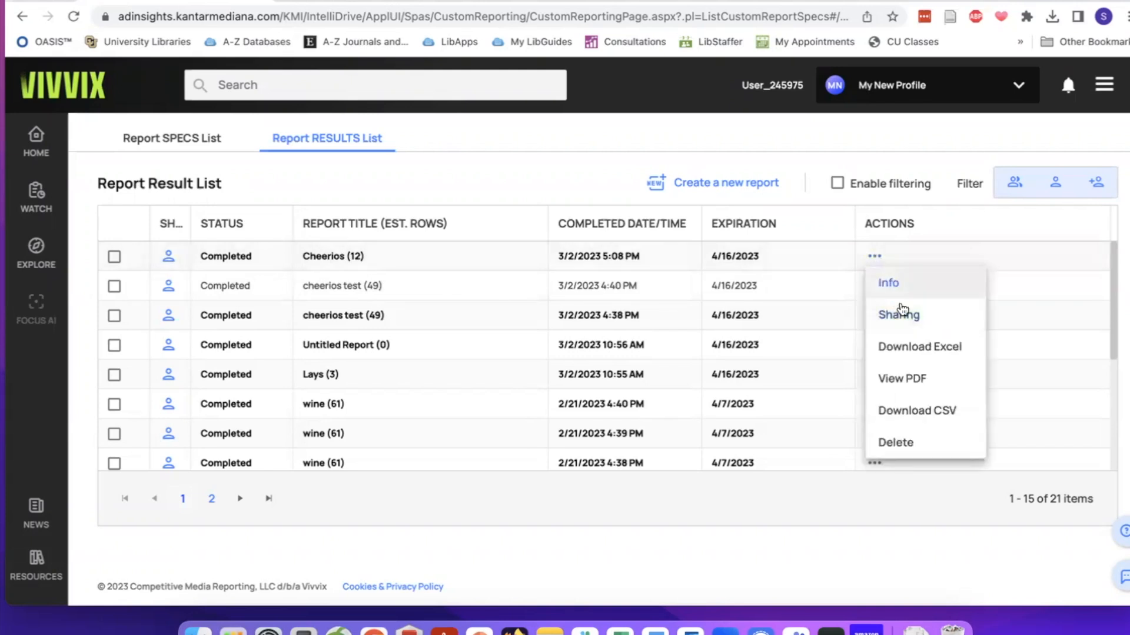
click(897, 345)
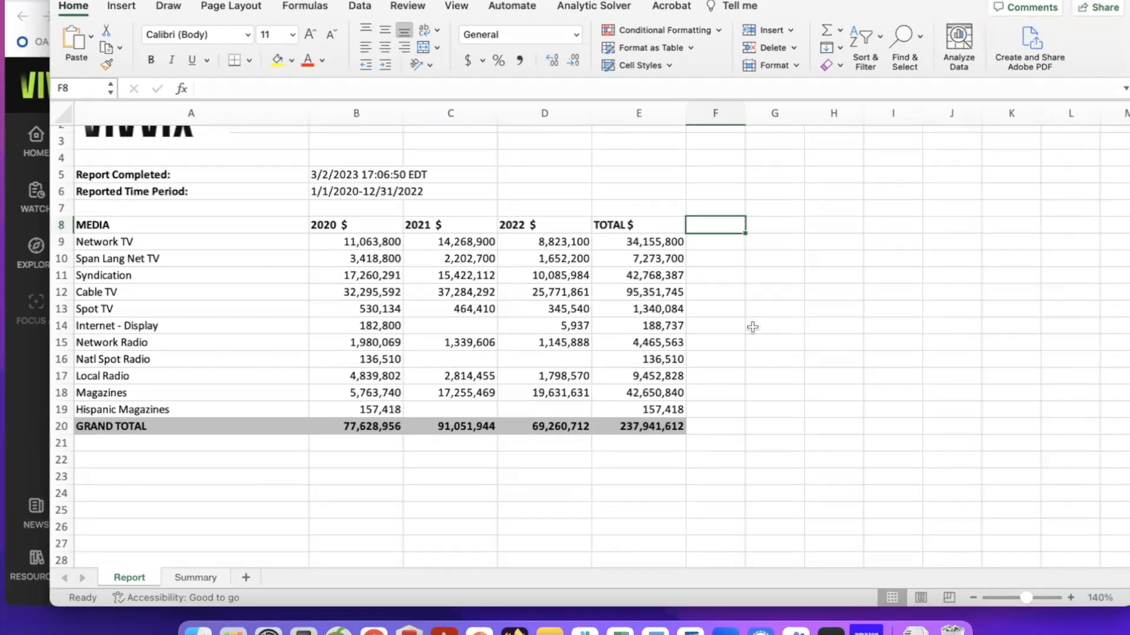
Examine the media types and the yearly grand totals in the downloaded Cheerios report in Excel.
drag(107, 227, 92, 417)
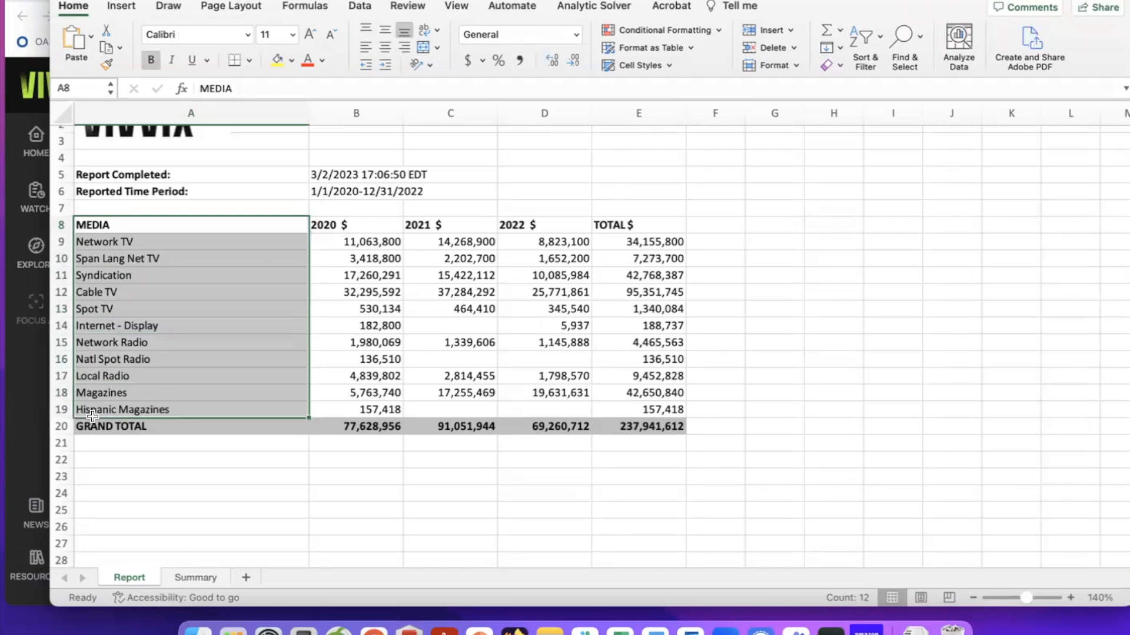
click(715, 225)
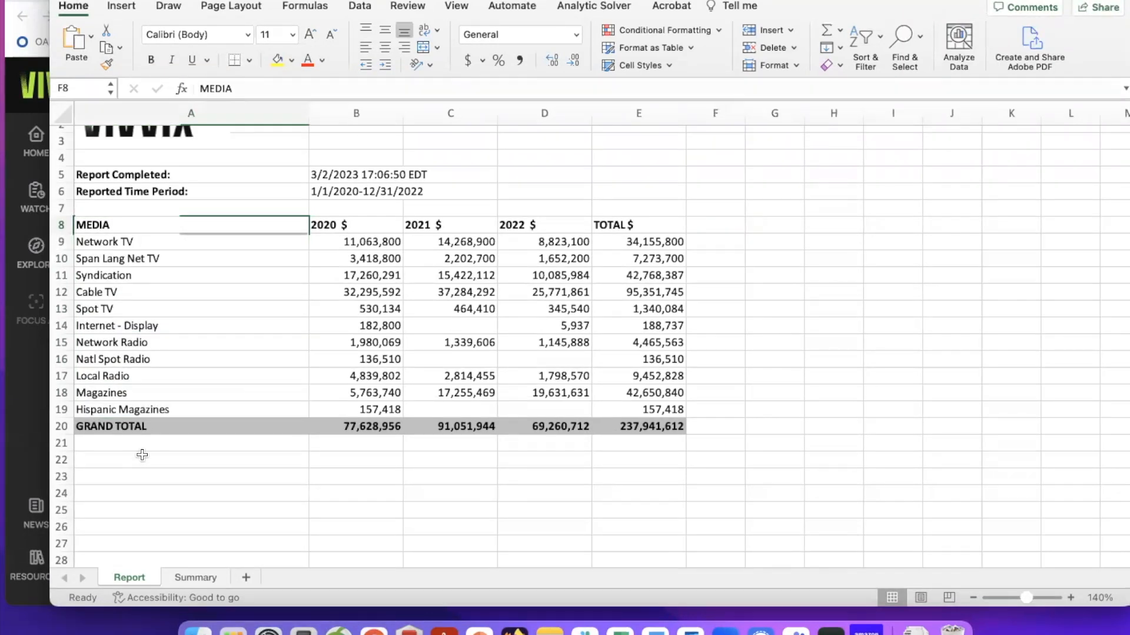
click(323, 450)
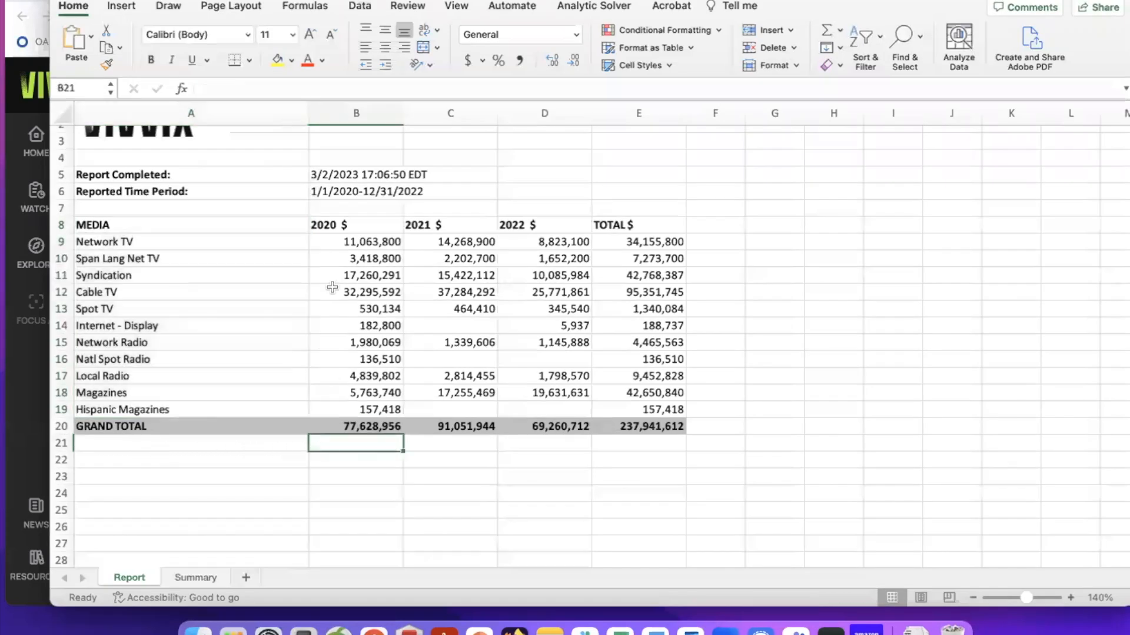
click(355, 425)
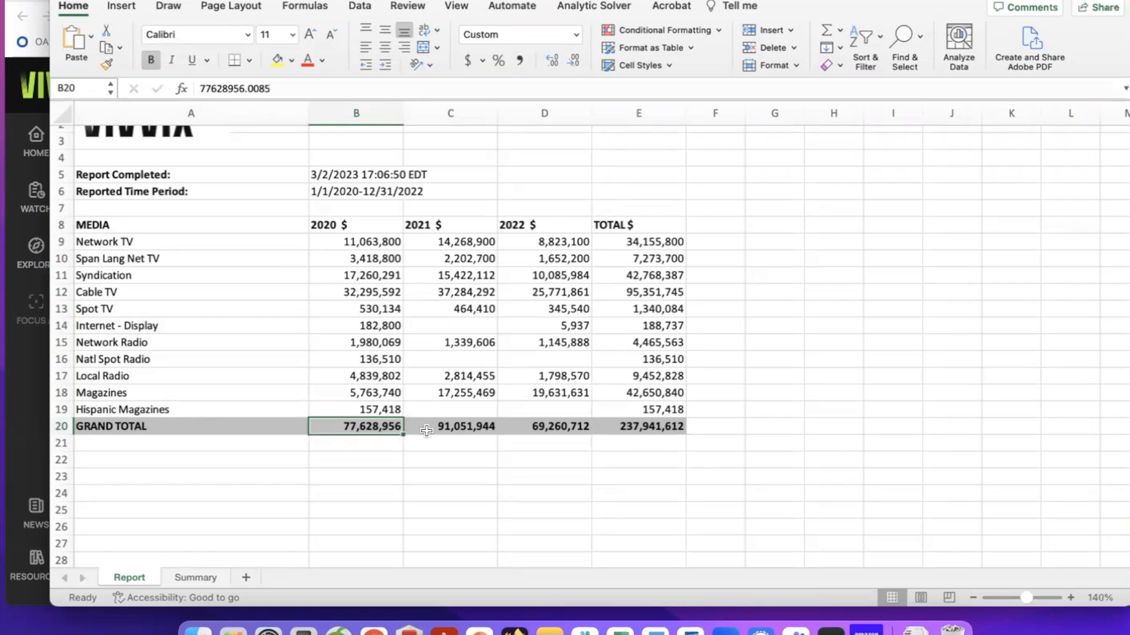
click(528, 434)
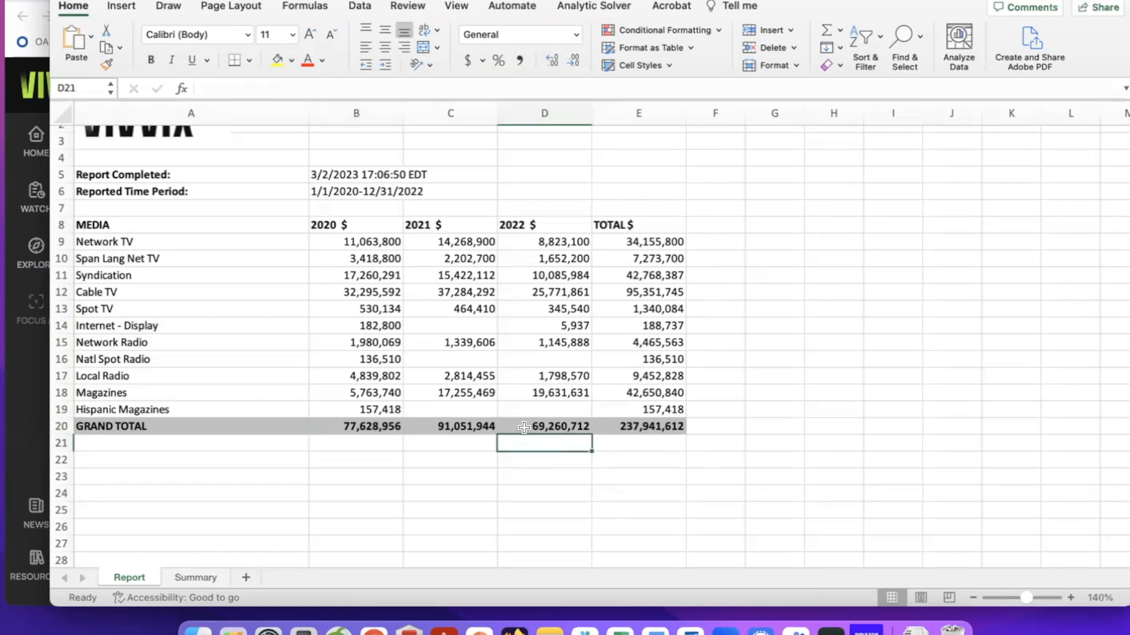